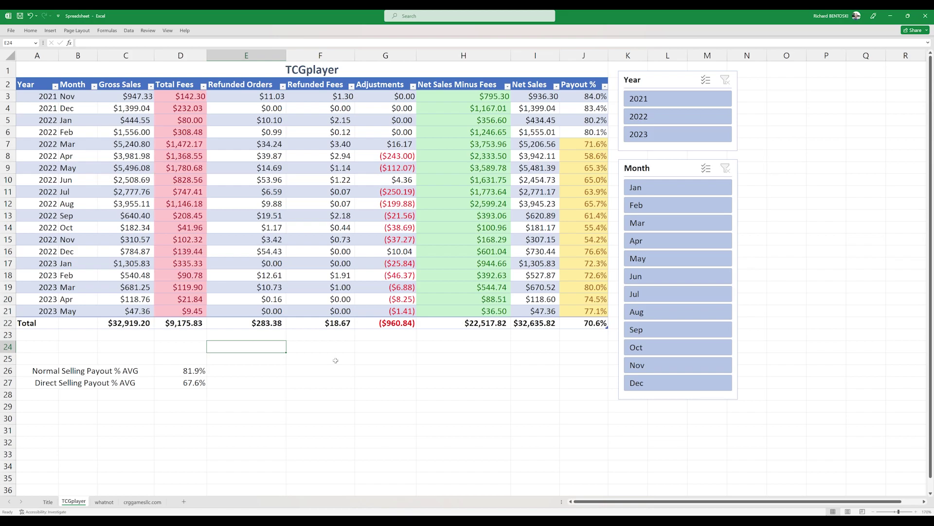
# - Examine the TCGplayer gross sales, total fees and payout percentages for November 2021 to February 2022, plus the normal selling payout average
pyautogui.click(360, 366)
pyautogui.moveTo(129, 96); pyautogui.dragTo(131, 134)
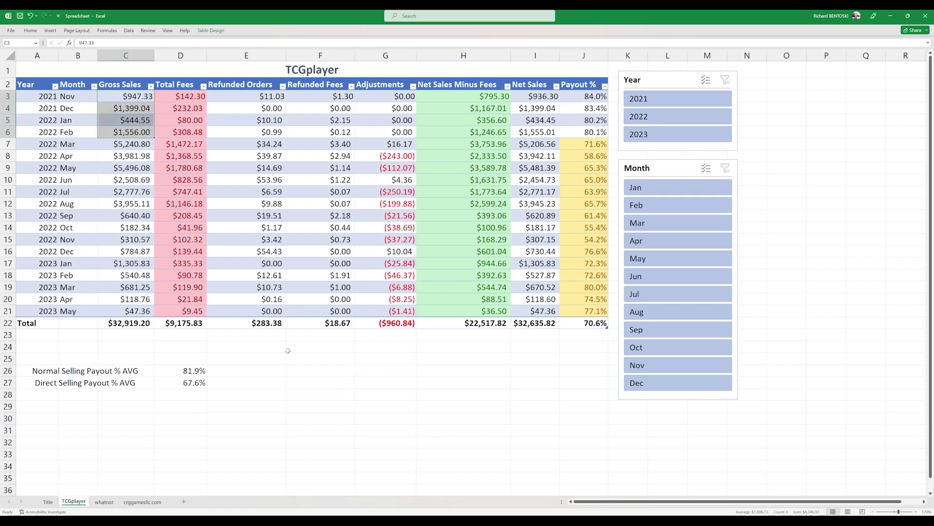
pyautogui.click(320, 370)
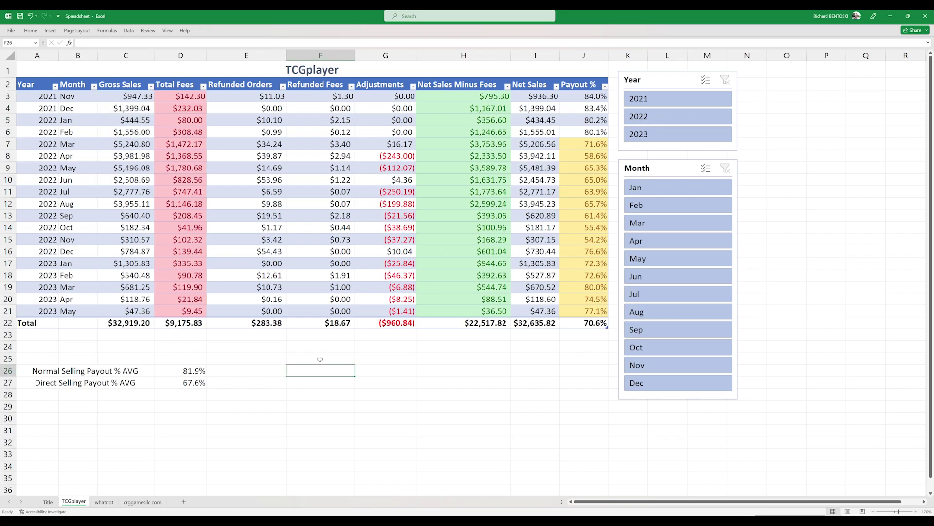
pyautogui.moveTo(187, 96); pyautogui.dragTo(191, 129)
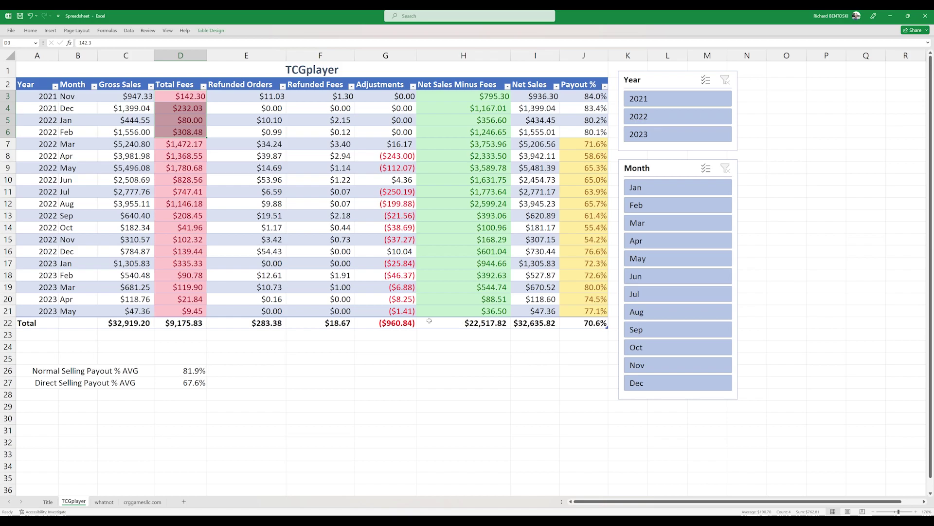
pyautogui.click(441, 371)
pyautogui.moveTo(574, 96); pyautogui.dragTo(584, 132)
pyautogui.click(197, 370)
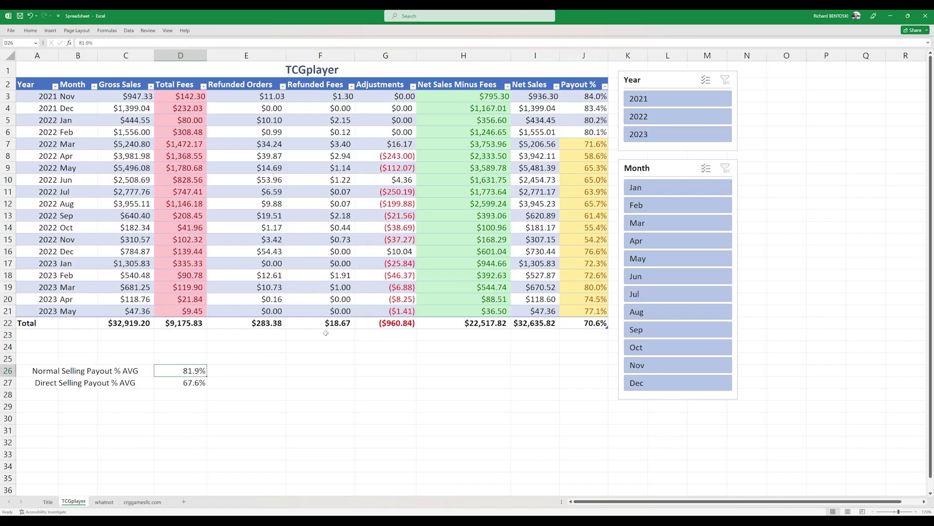
pyautogui.click(322, 358)
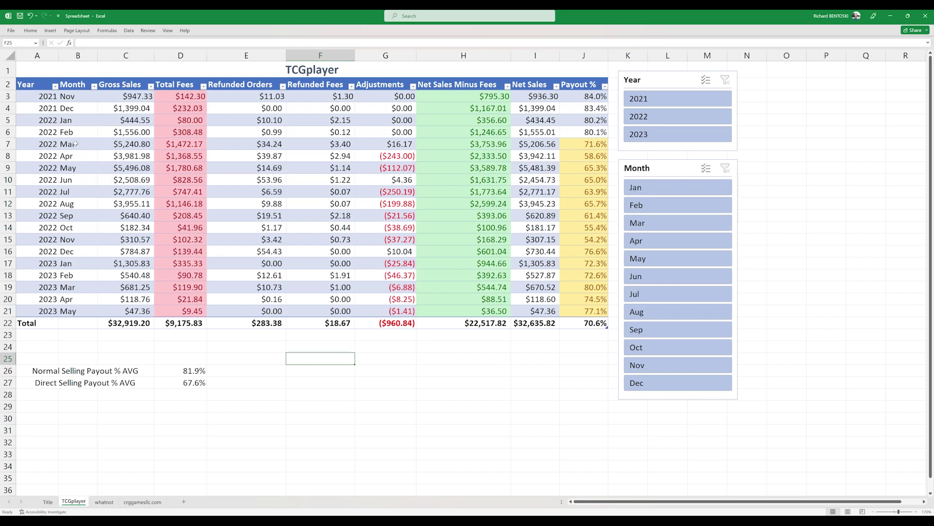
# - Compare the August 2022 gross sales with the gross sales for November 2021 through February 2022
pyautogui.click(118, 145)
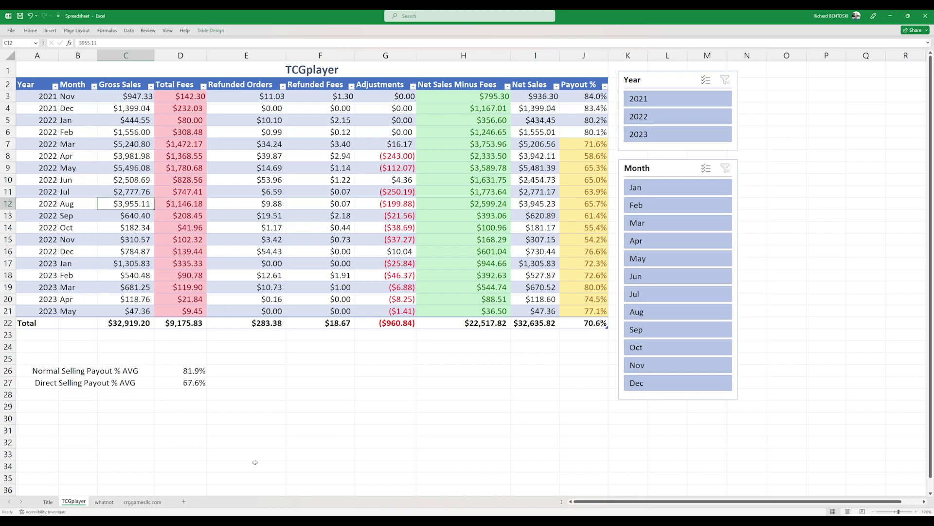
pyautogui.click(248, 401)
pyautogui.moveTo(126, 99); pyautogui.dragTo(126, 128)
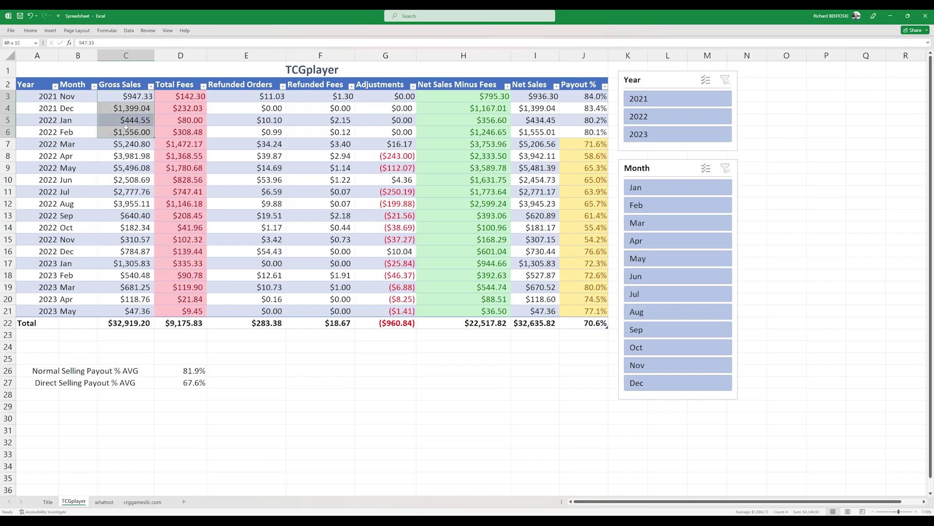
pyautogui.click(301, 332)
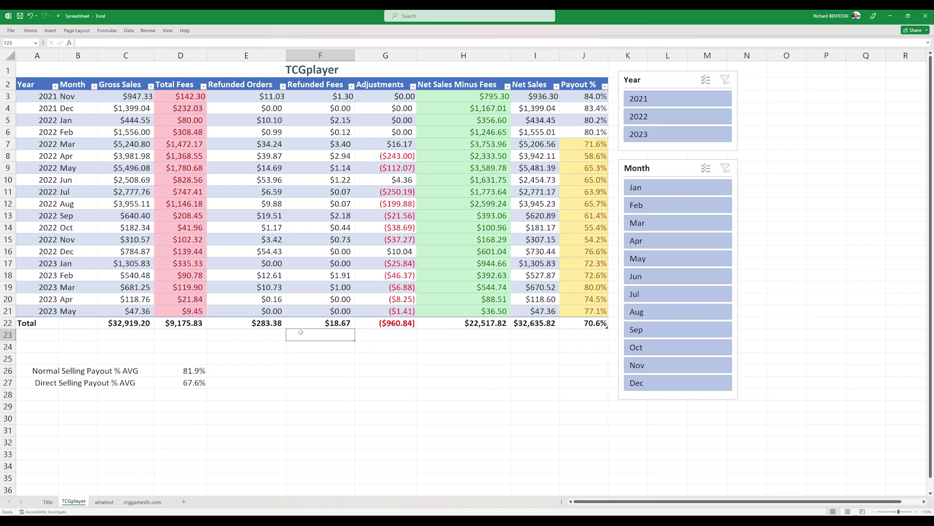
pyautogui.click(341, 384)
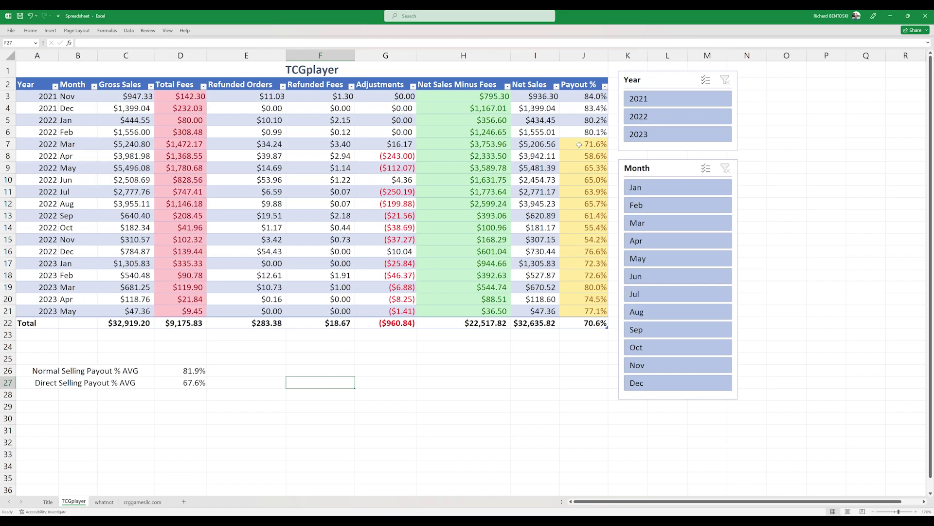
# - Examine the highlighted TCGplayer payout percentages for March 2022 through May 2023
pyautogui.moveTo(579, 145); pyautogui.dragTo(579, 312)
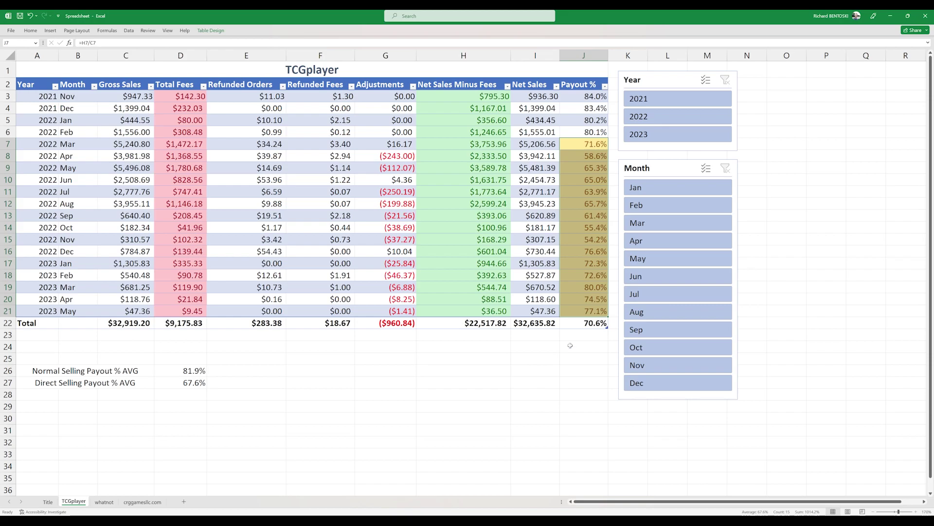
pyautogui.click(477, 344)
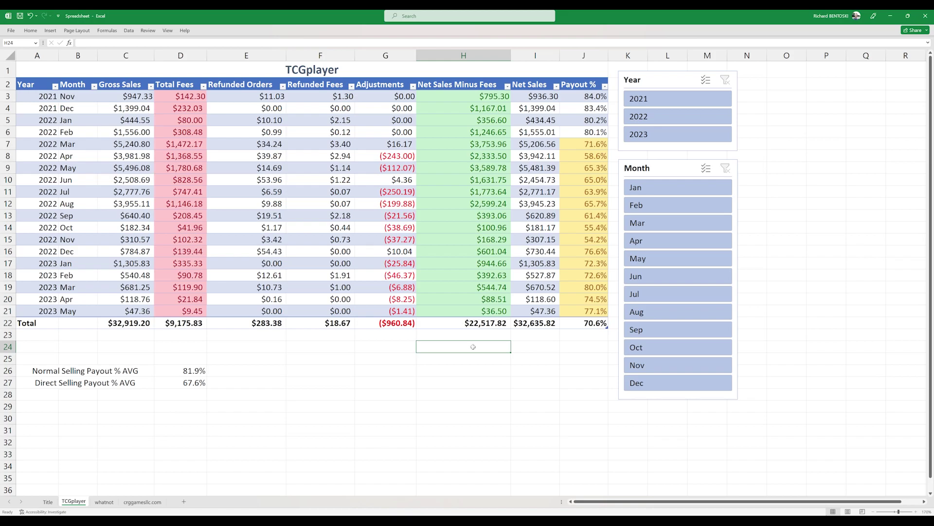
pyautogui.press('Return')
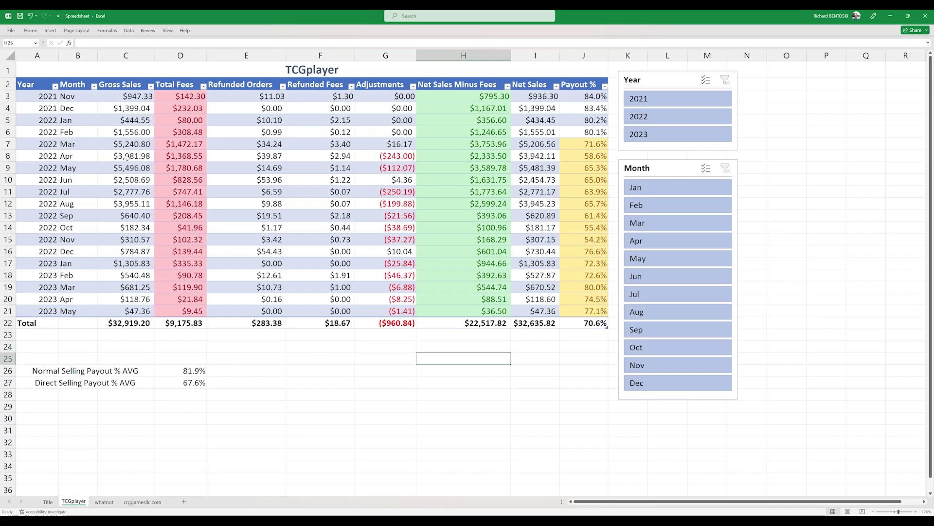
pyautogui.click(301, 347)
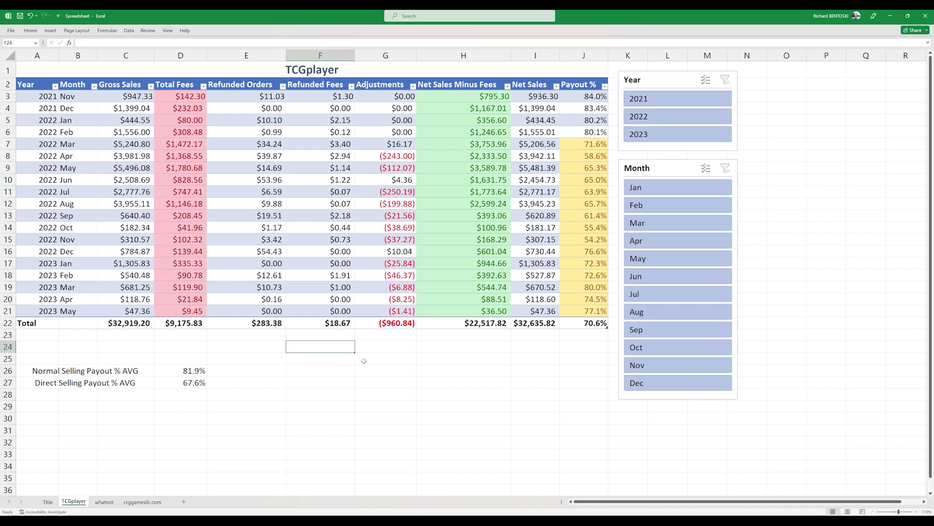
# - Compare the normal selling and direct selling payout averages below the TCGplayer table
pyautogui.press('Down')
pyautogui.press('Down')
pyautogui.press('Left')
pyautogui.press('Left')
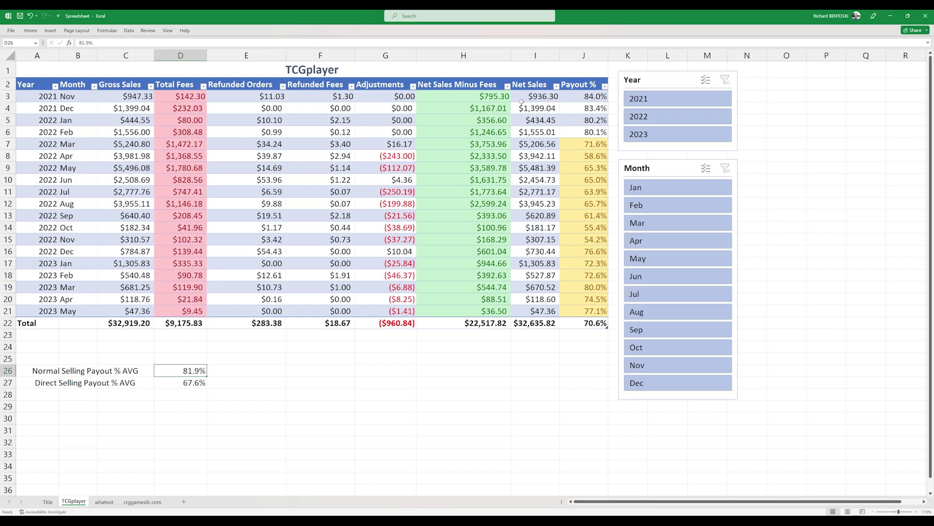
pyautogui.press('Down')
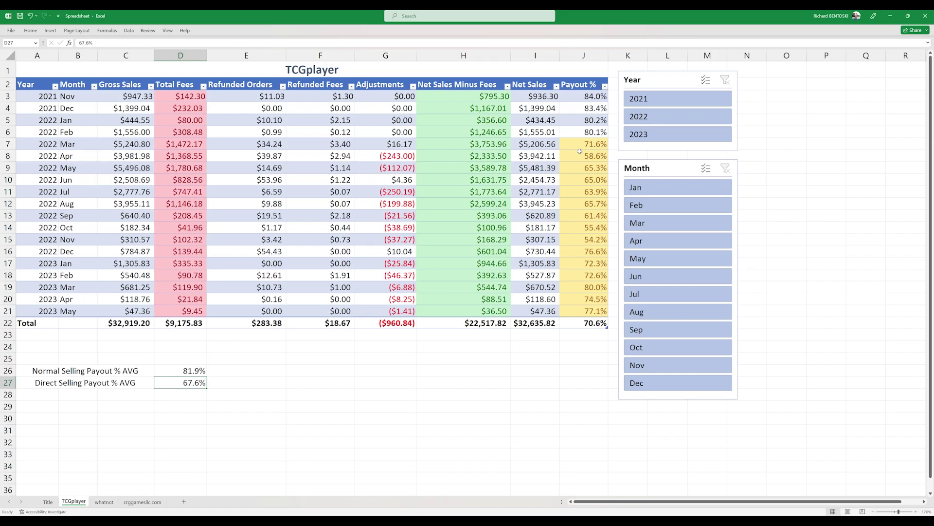
pyautogui.press('Up')
pyautogui.press('Right')
pyautogui.press('Right')
pyautogui.press('Right')
pyautogui.press('Right')
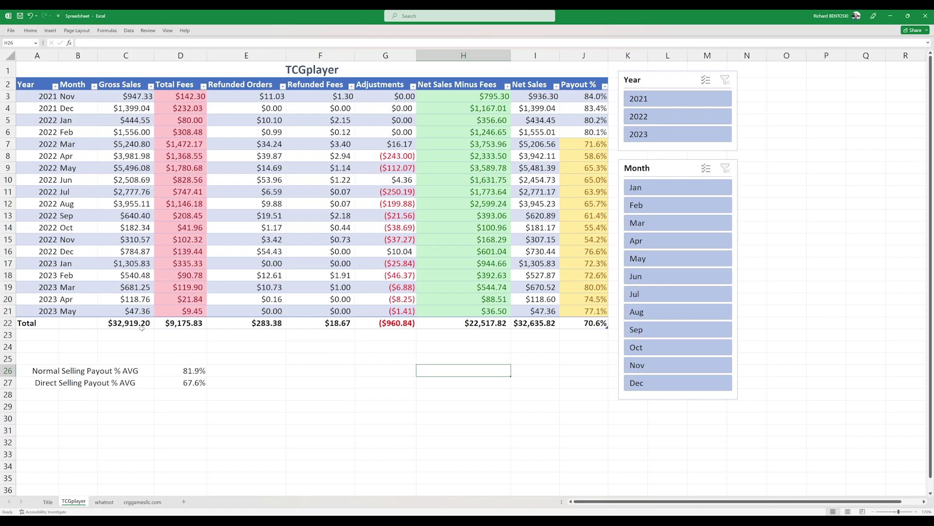
pyautogui.click(241, 347)
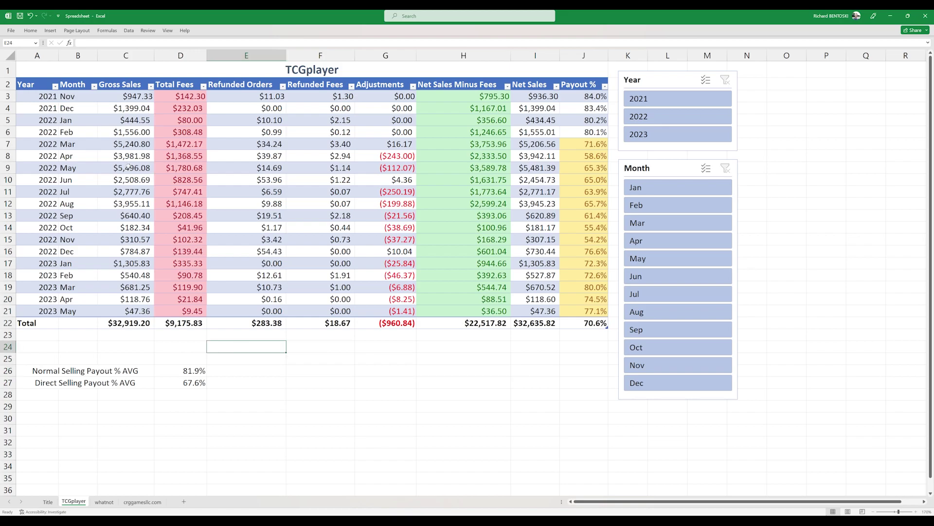
pyautogui.click(334, 364)
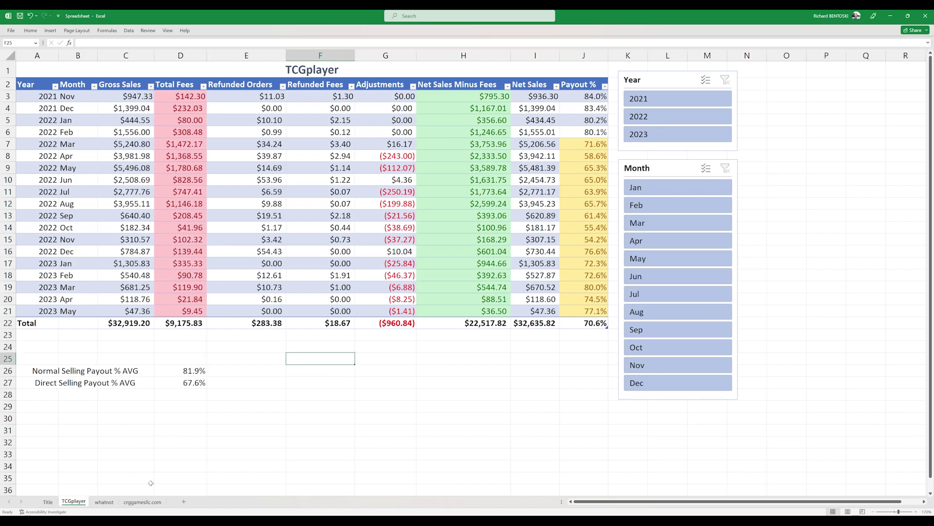
# - Open the whatnot sheet and examine its total payout percentage and the August 2022 gross sales
pyautogui.hotkey('ctrl', 'pagedown')
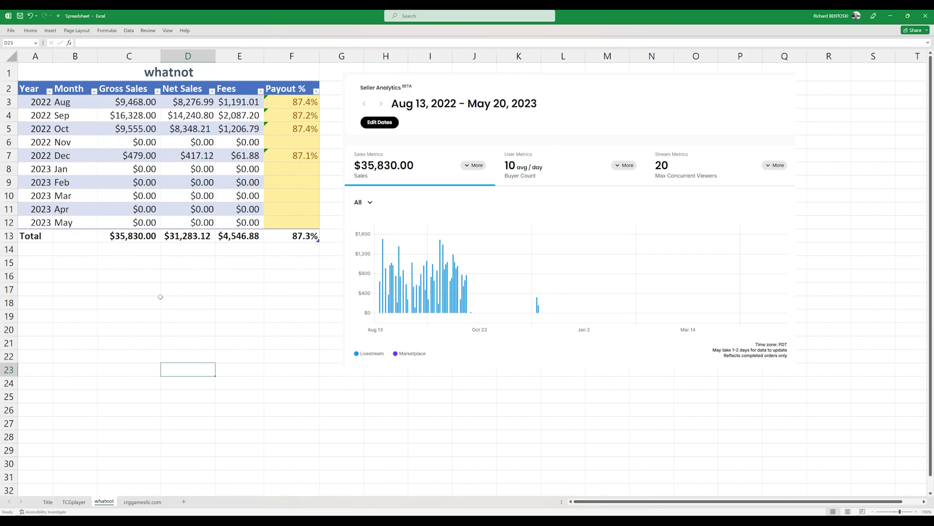
pyautogui.click(190, 264)
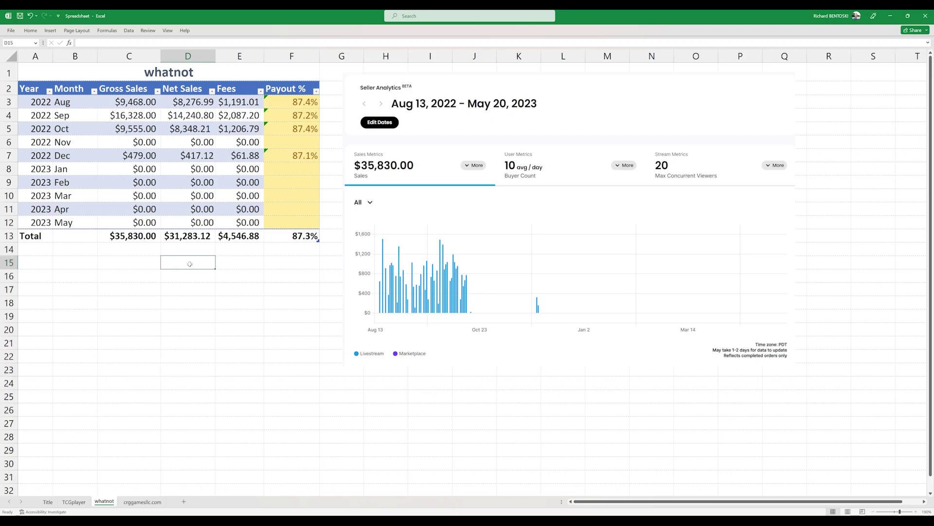
pyautogui.click(135, 263)
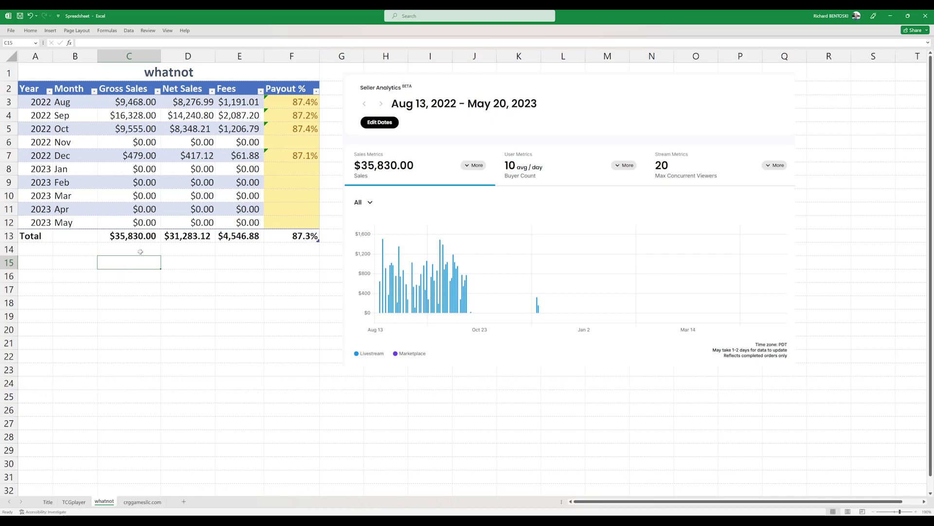
pyautogui.press('Right')
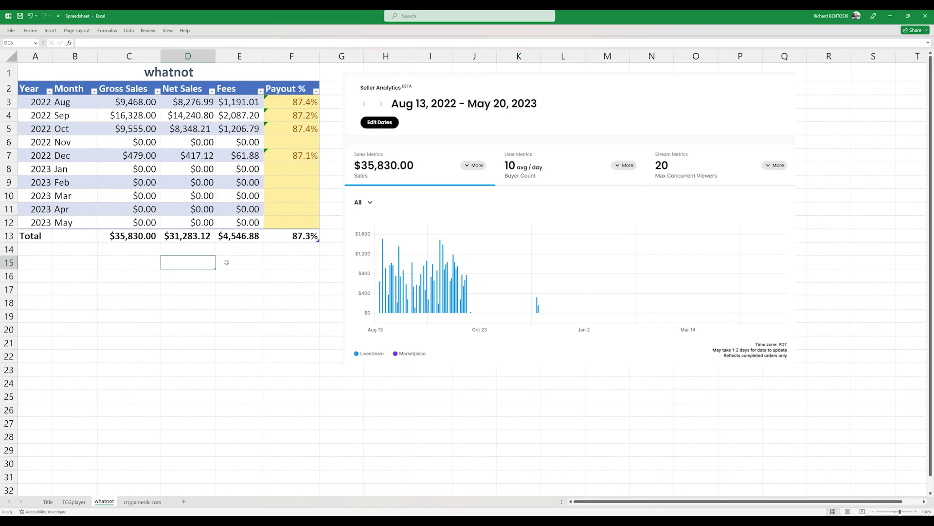
pyautogui.click(283, 236)
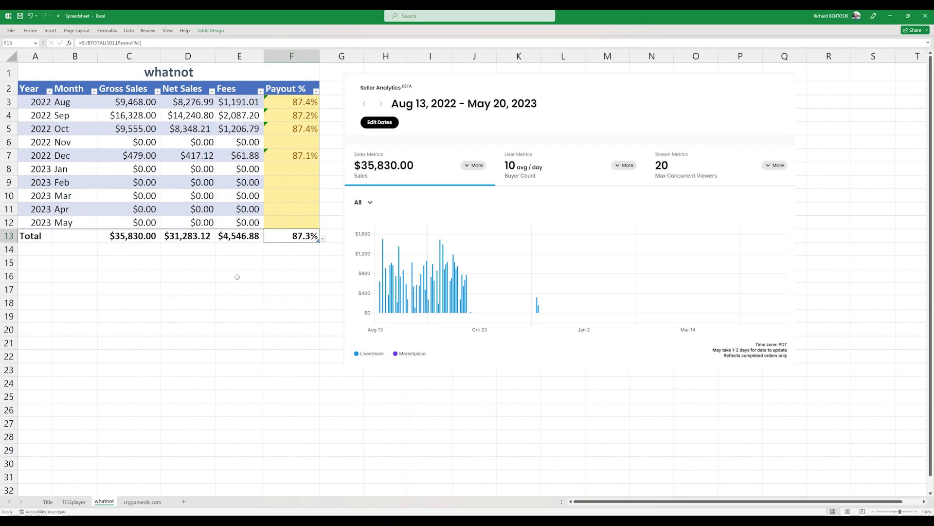
pyautogui.click(188, 276)
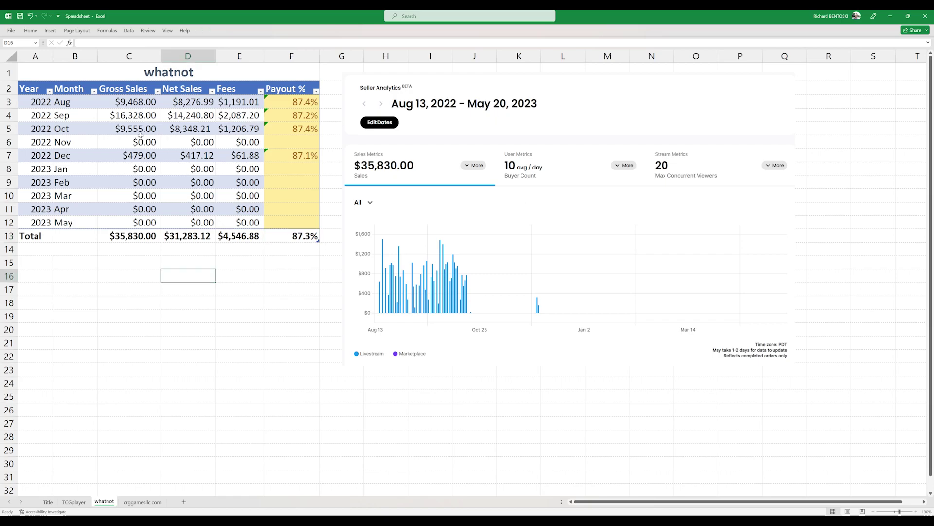
pyautogui.click(129, 101)
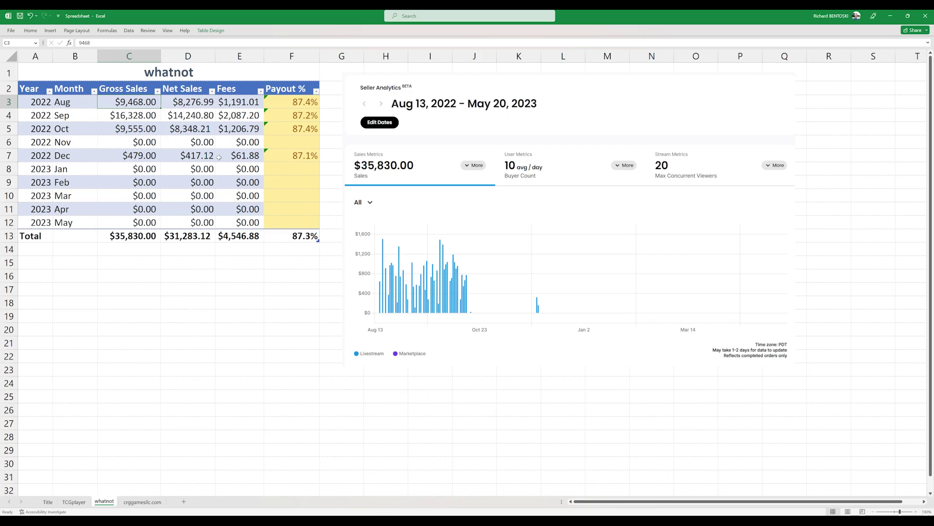
pyautogui.click(248, 303)
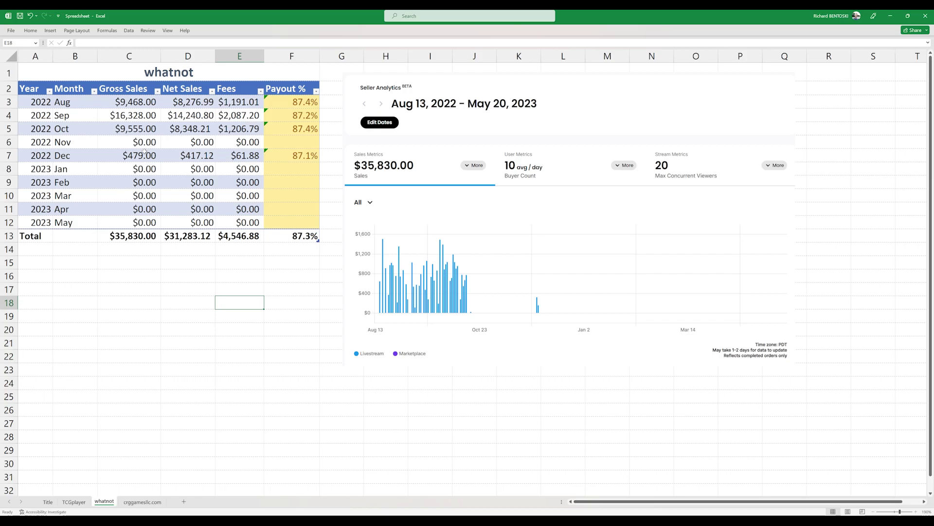
pyautogui.click(186, 288)
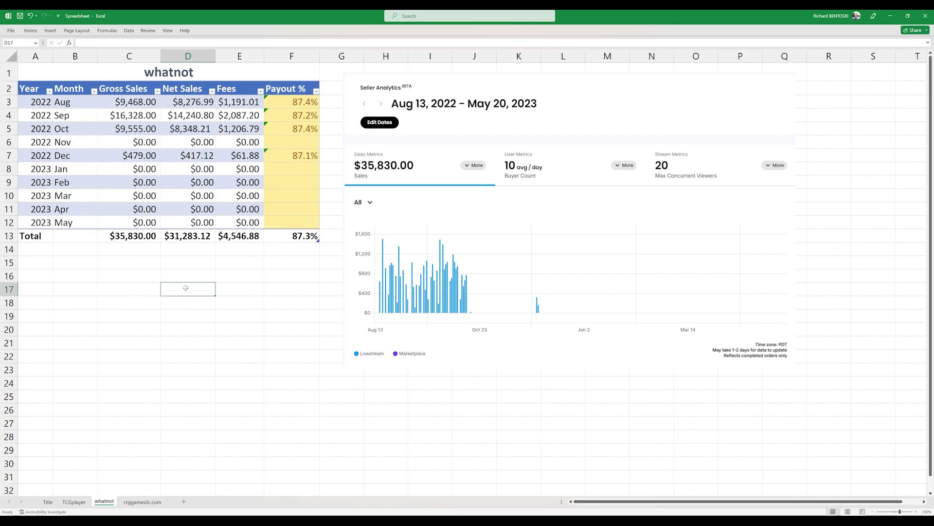
pyautogui.click(288, 287)
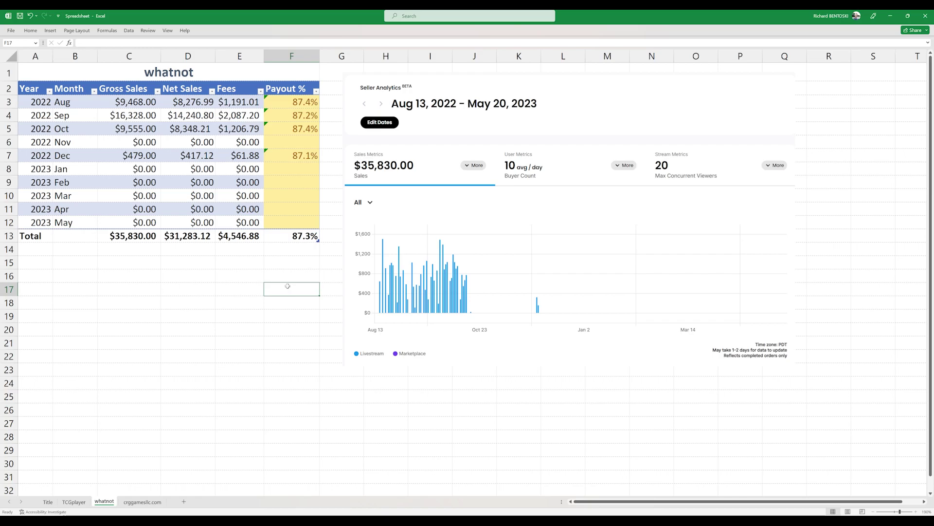
pyautogui.press('Left')
pyautogui.press('Left')
pyautogui.press('Down')
pyautogui.press('Down')
pyautogui.press('Down')
pyautogui.press('Down')
pyautogui.press('Down')
pyautogui.press('Down')
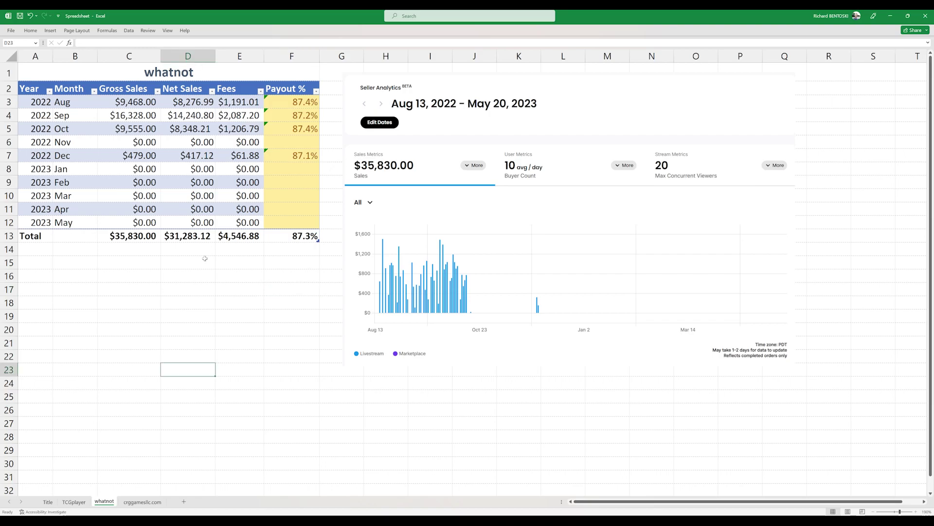
# - Review the total net sales in the whatnot table
pyautogui.click(278, 273)
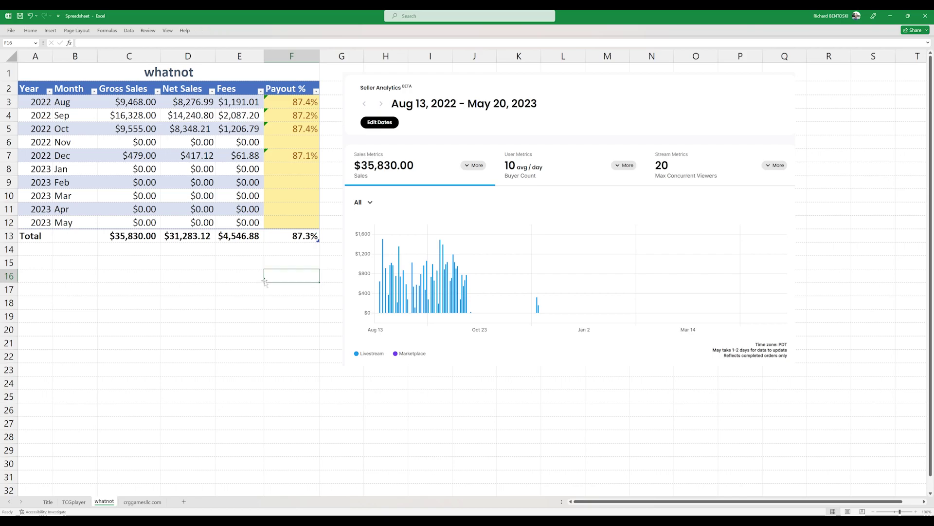
pyautogui.click(187, 237)
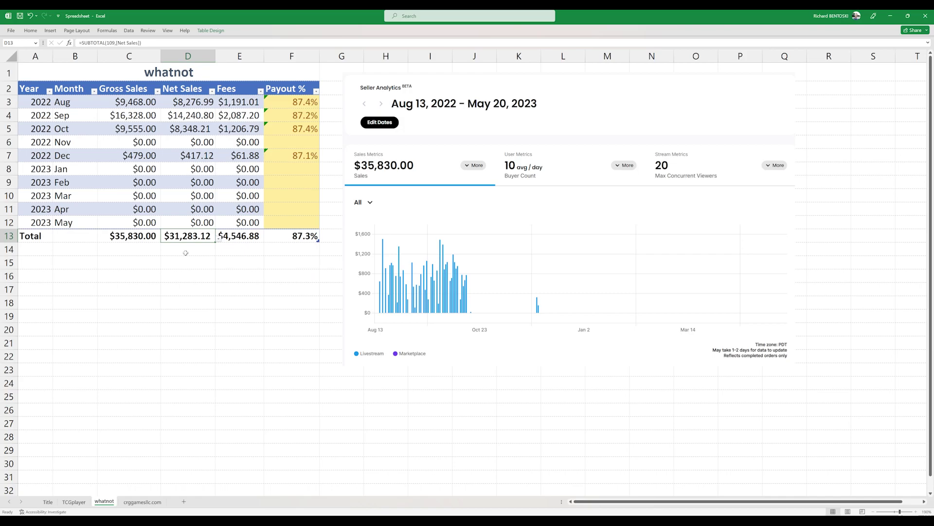
pyautogui.click(199, 286)
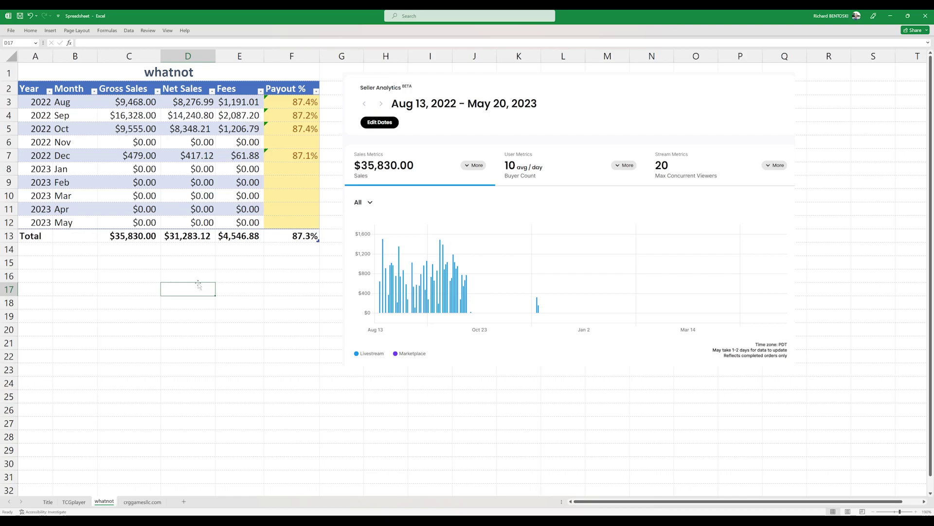
pyautogui.press('Up')
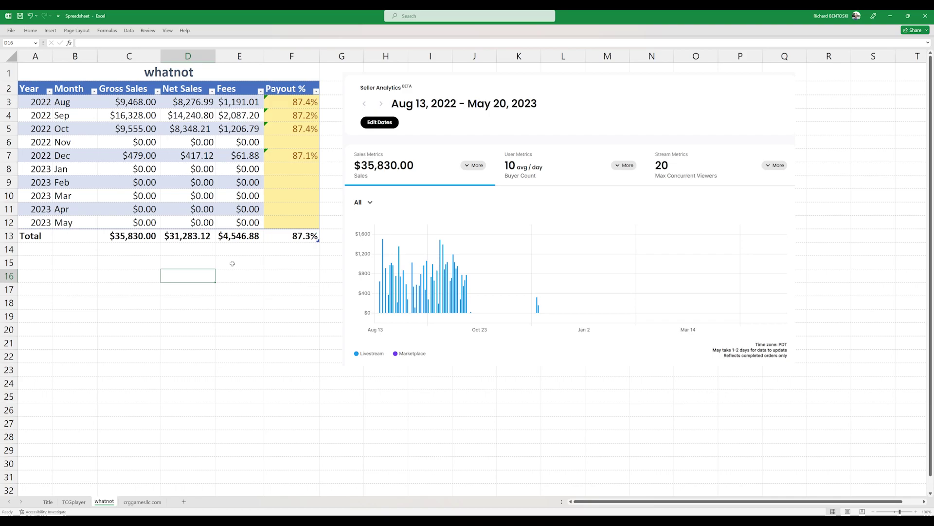
# - Open the crggamesllc.com sheet with its monthly sales and payout table
pyautogui.hotkey('ctrl', 'pagedown')
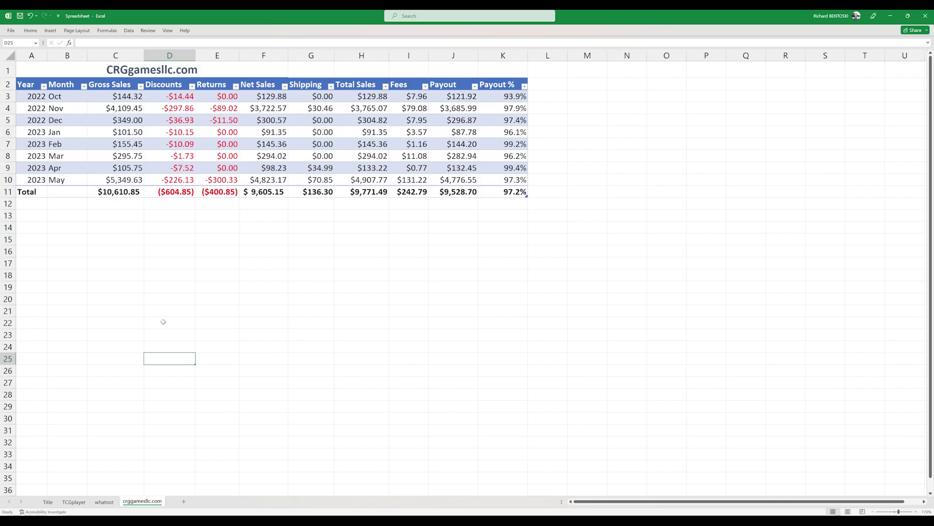
pyautogui.click(163, 321)
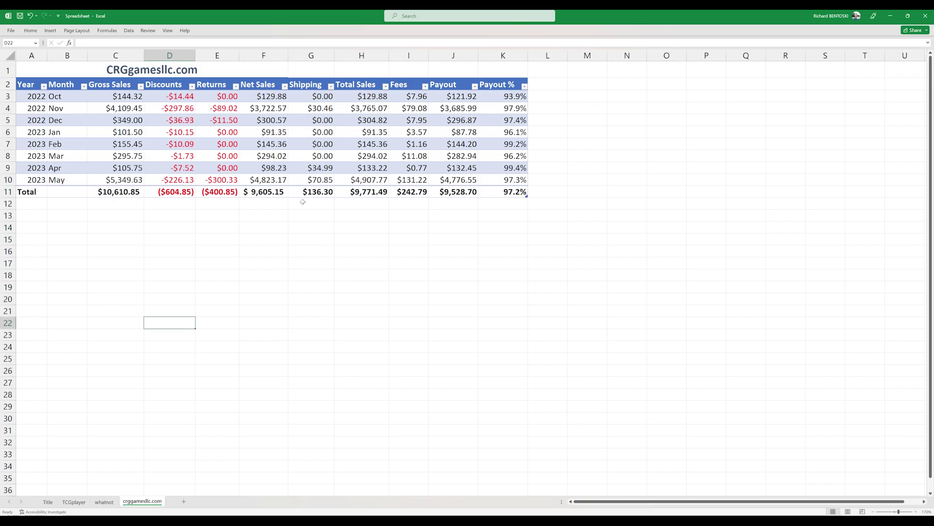
# - Examine the total payout percentage in the crggamesllc.com table
pyautogui.click(203, 239)
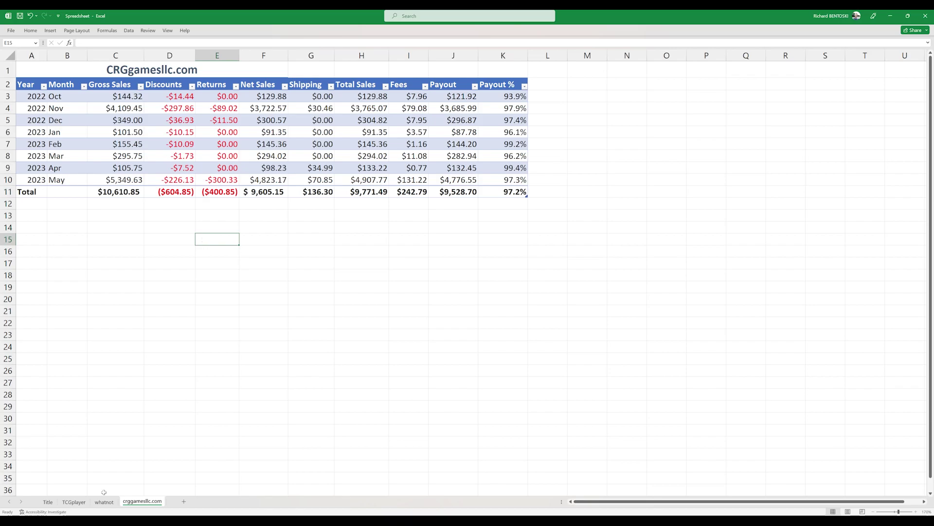
pyautogui.click(212, 346)
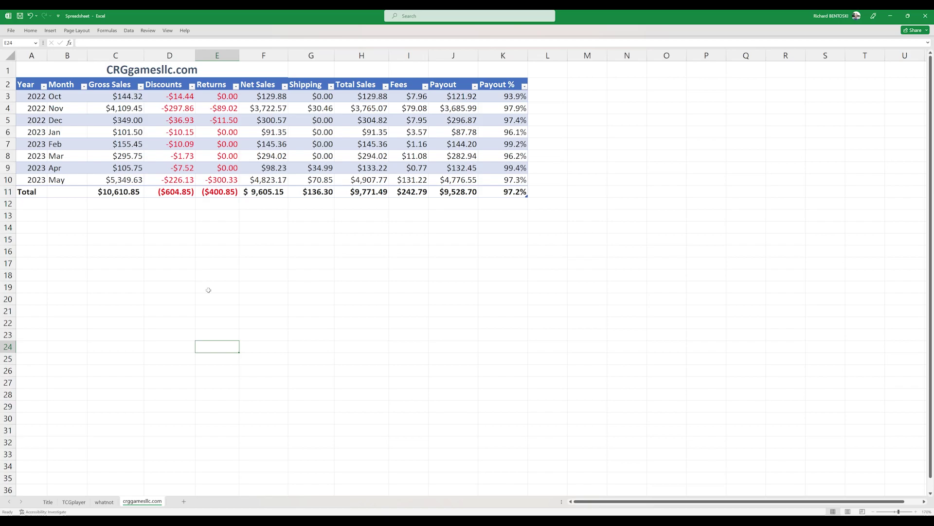
pyautogui.hotkey('ctrl', 'End')
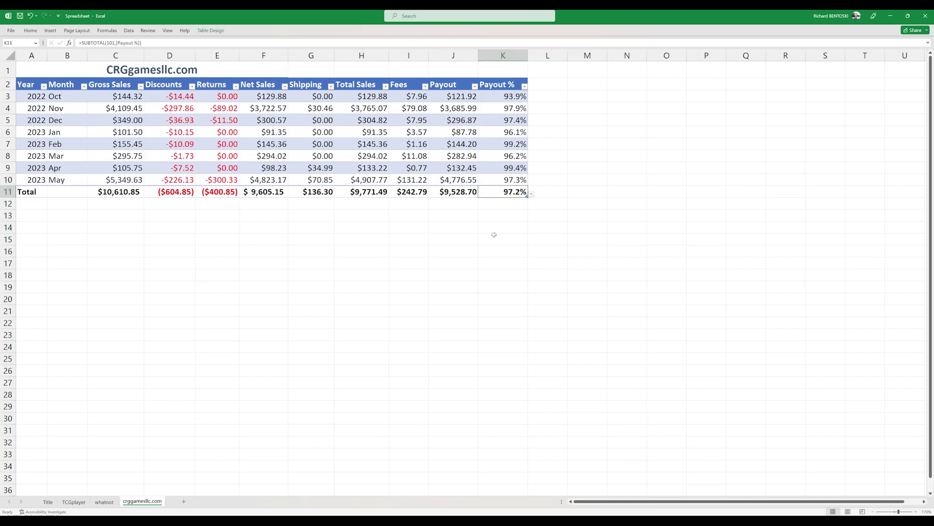
pyautogui.click(486, 249)
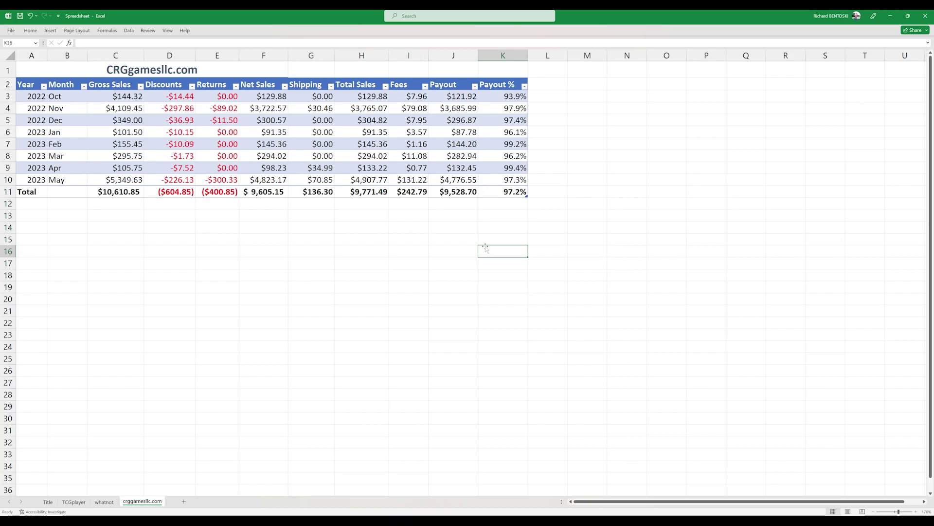
# - Check the January 2023 gross sales in the crggamesllc.com table
pyautogui.click(400, 239)
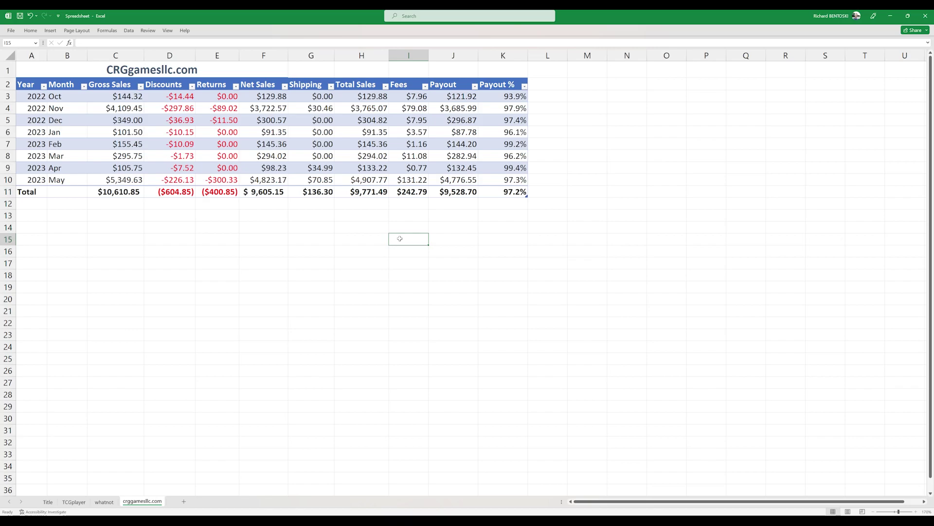
pyautogui.click(305, 257)
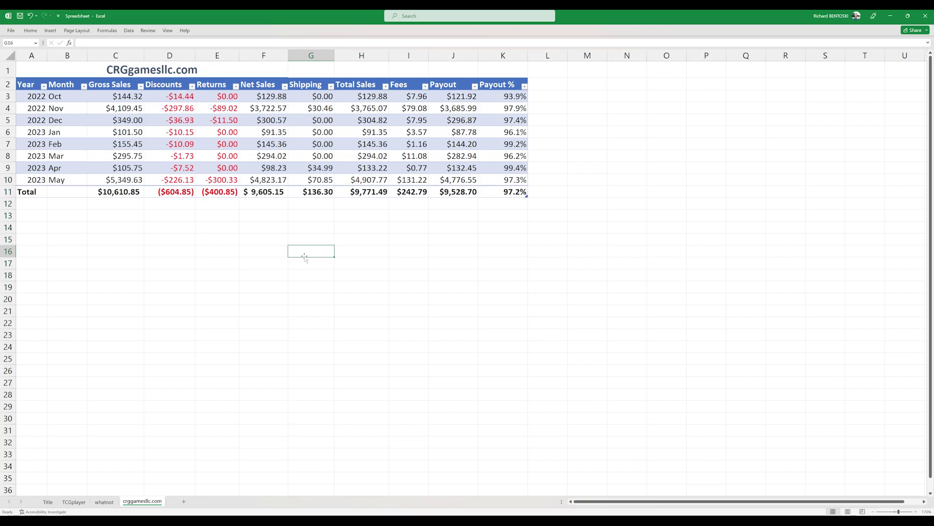
pyautogui.click(217, 251)
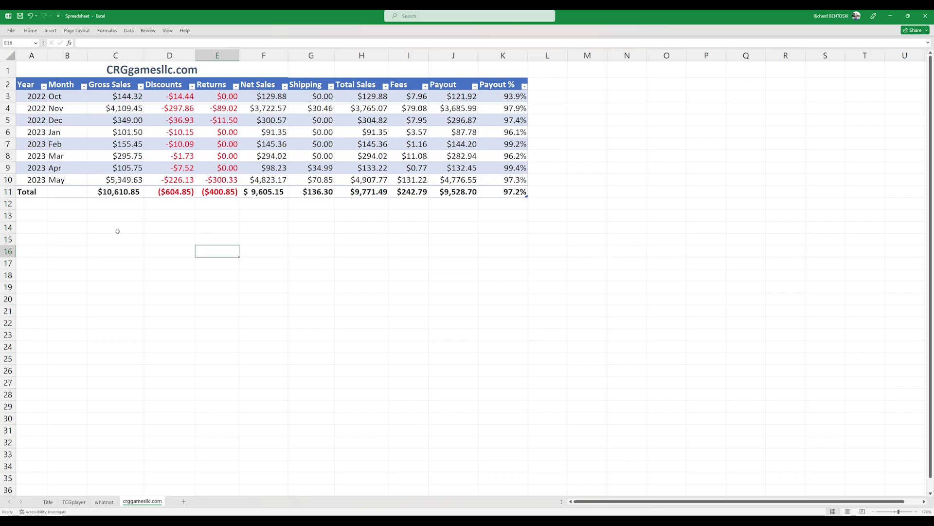
pyautogui.click(116, 133)
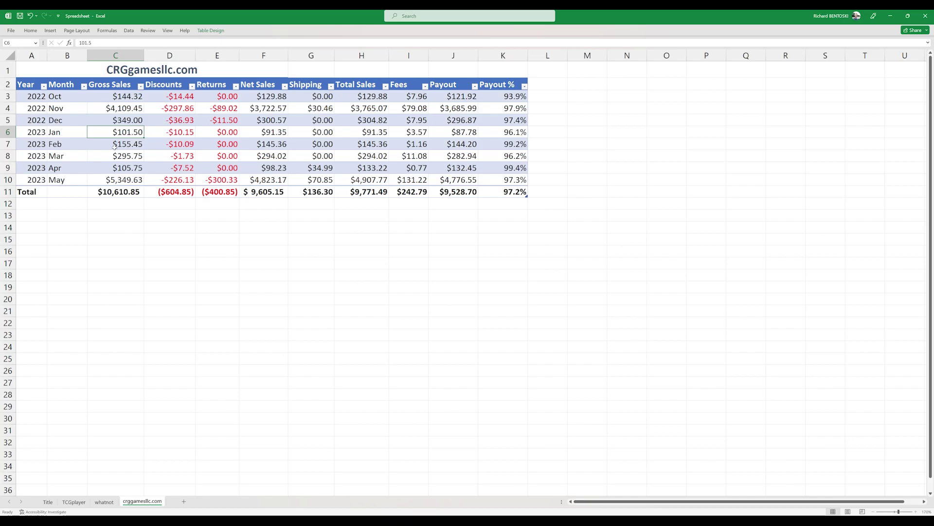
pyautogui.click(141, 225)
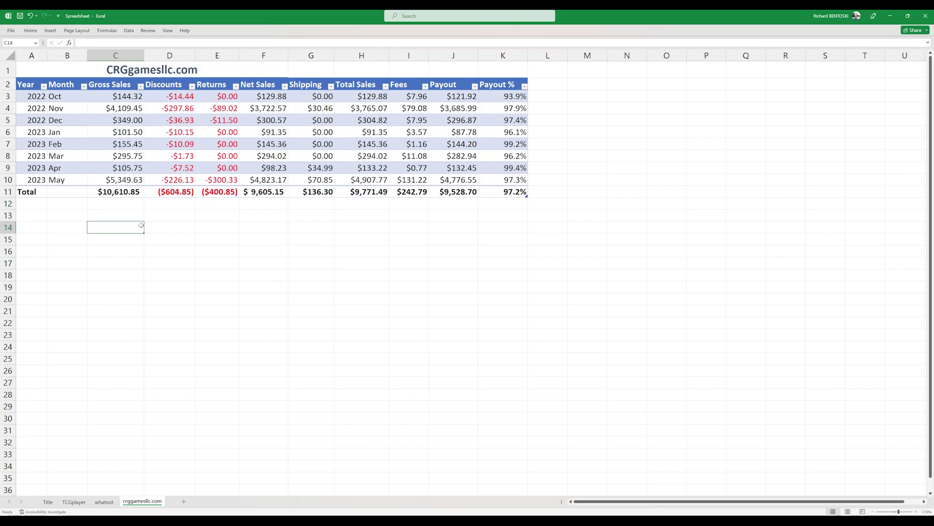
pyautogui.click(152, 238)
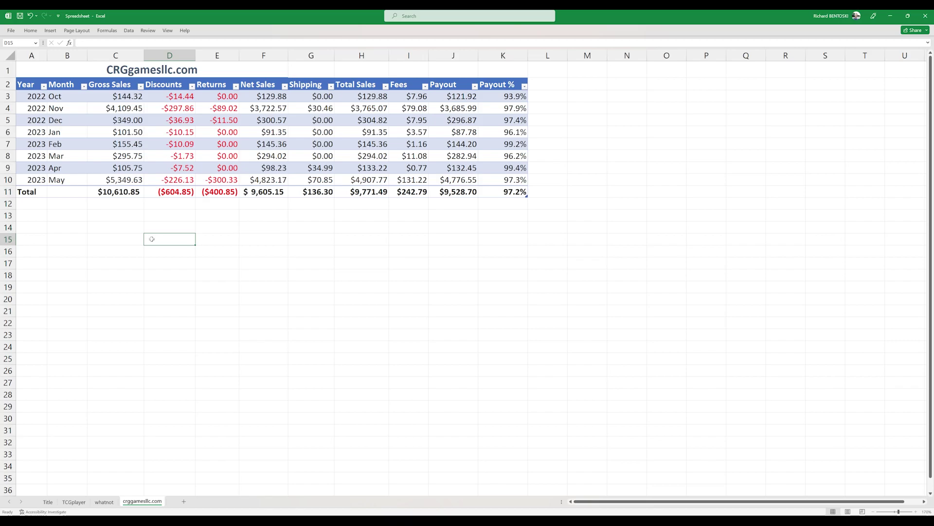
pyautogui.click(132, 228)
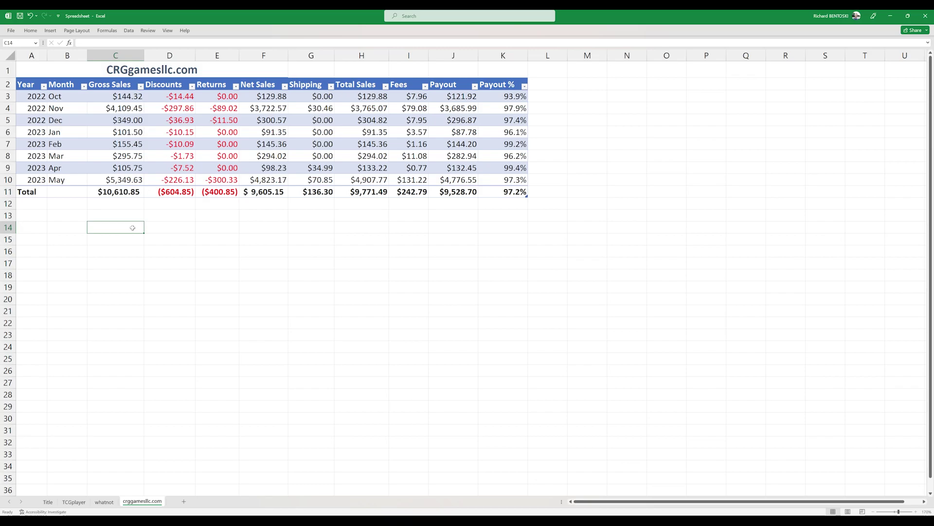
# - Review the May 2023 discounts and returns in the crggamesllc.com table, including the total of the Returns column
pyautogui.click(119, 257)
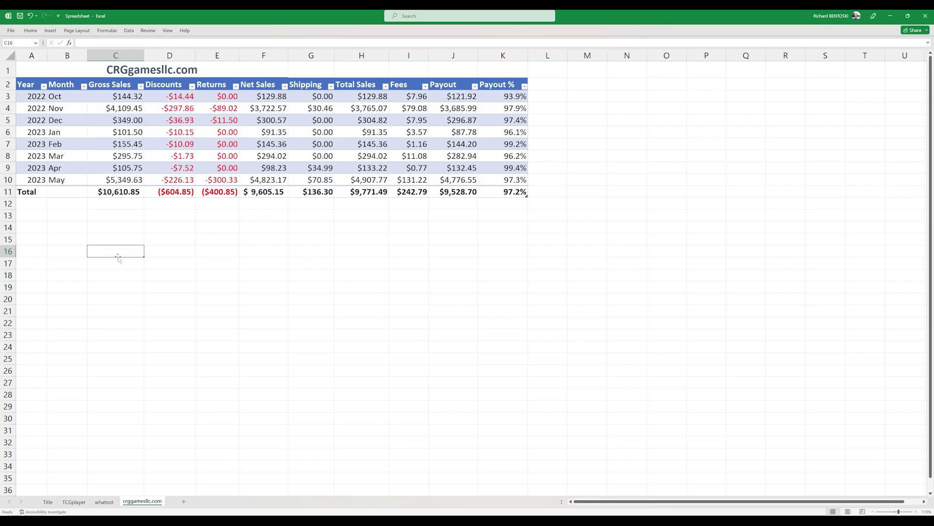
pyautogui.press('Up')
pyautogui.press('Up')
pyautogui.press('Up')
pyautogui.press('Up')
pyautogui.press('Up')
pyautogui.press('Up')
pyautogui.press('Right')
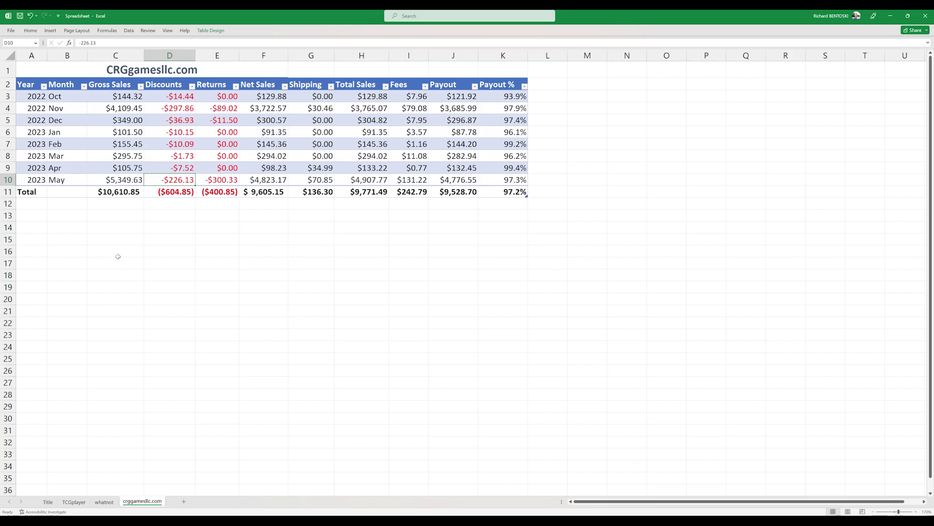
pyautogui.press('Right')
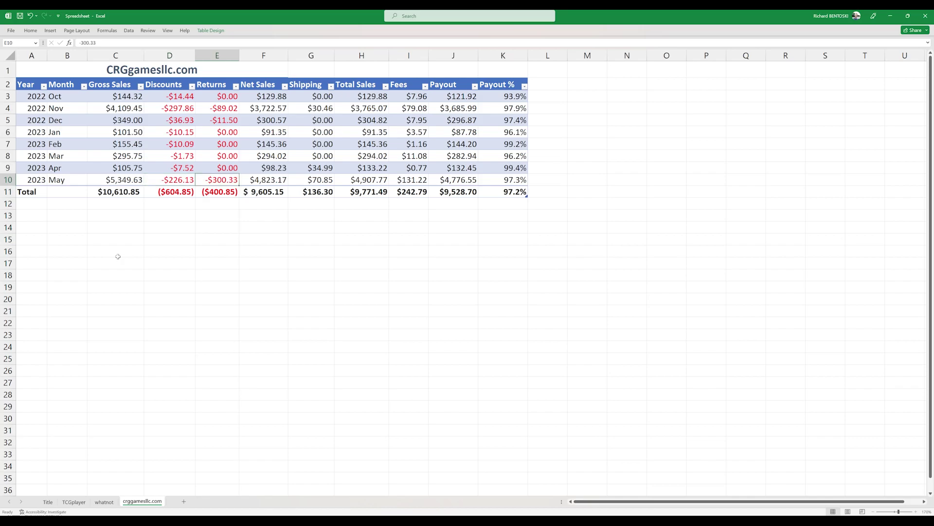
pyautogui.press('Down')
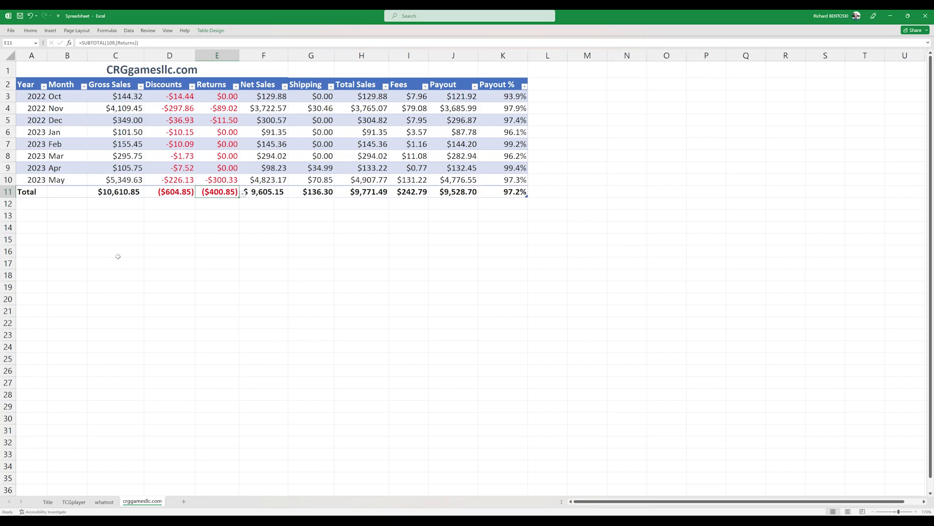
pyautogui.press('Up')
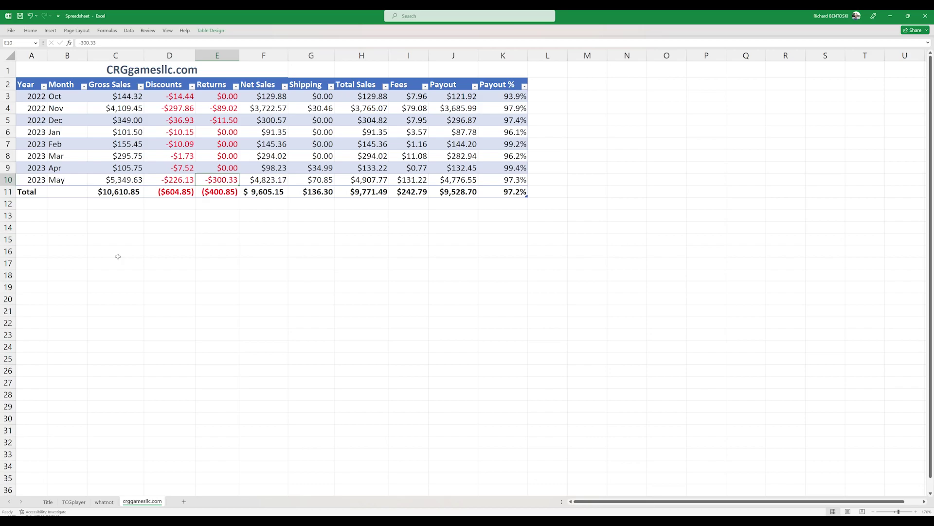
# - Go through the crggamesllc.com table's Total row from returns across shipping and fees to payout
pyautogui.press('Down')
pyautogui.press('Right')
pyautogui.press('Right')
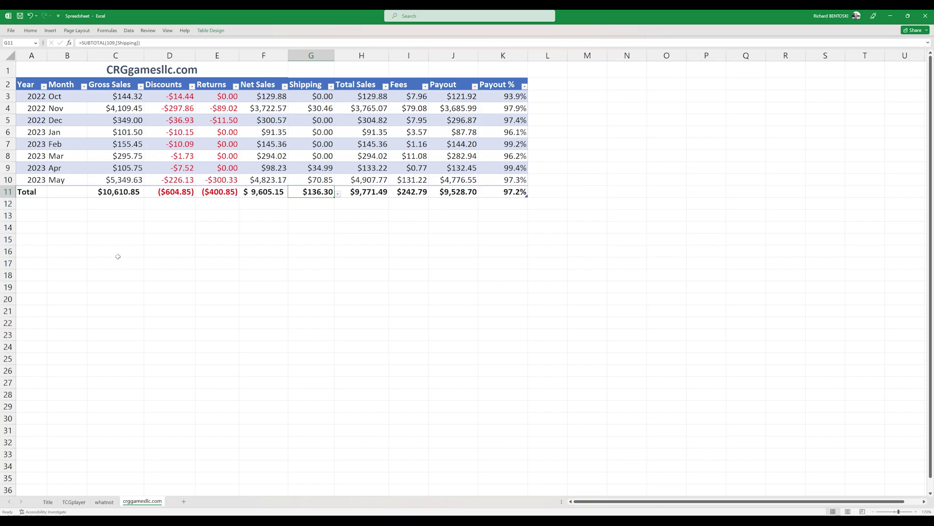
pyautogui.press('Right')
pyautogui.press('Right')
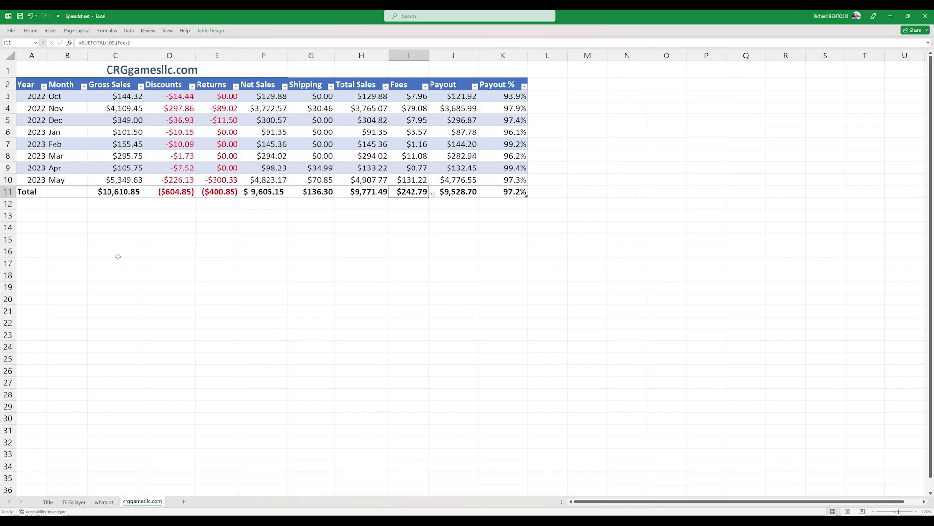
pyautogui.press('Right')
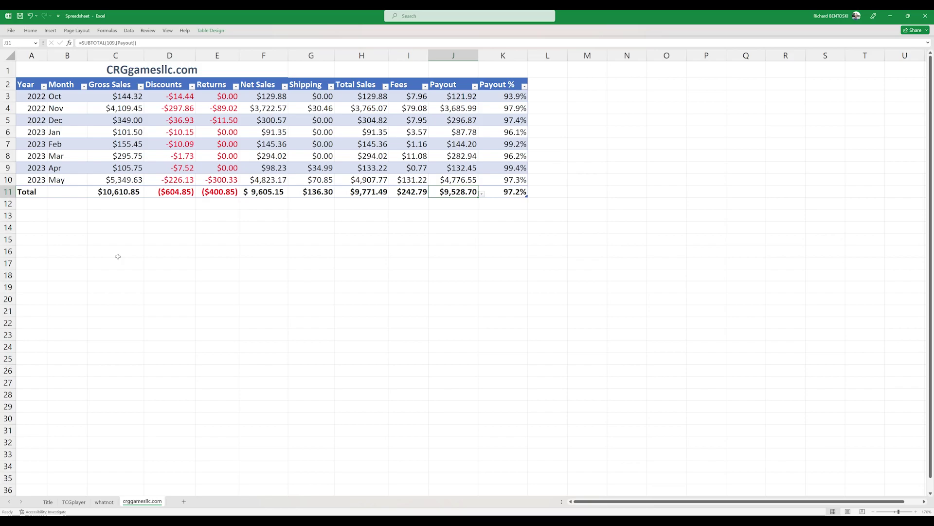
# - Check the October 2022 shipping amount and the total payout percentage in the crggamesllc.com table
pyautogui.click(314, 98)
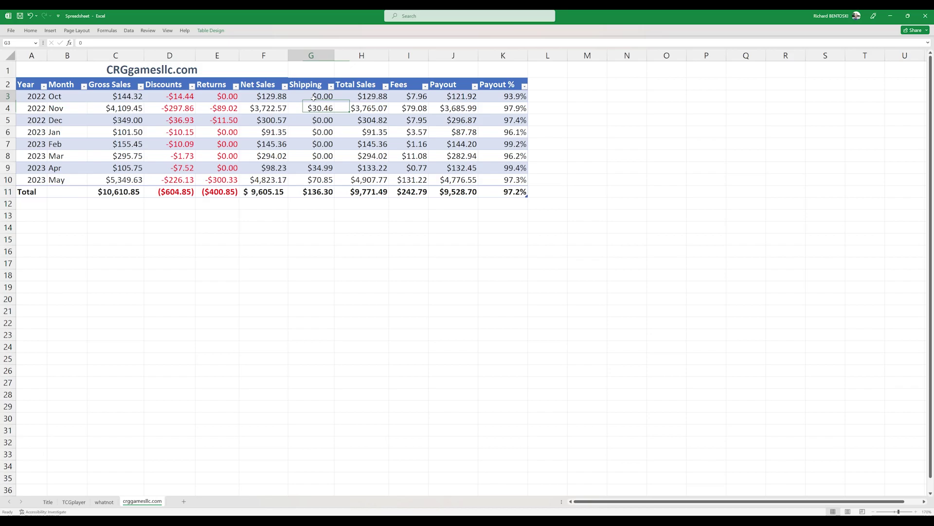
pyautogui.click(469, 229)
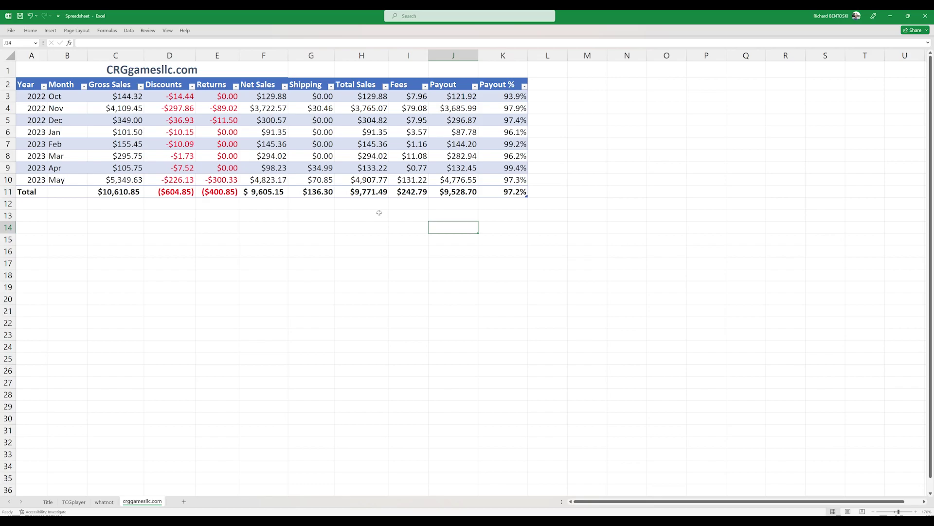
pyautogui.click(329, 225)
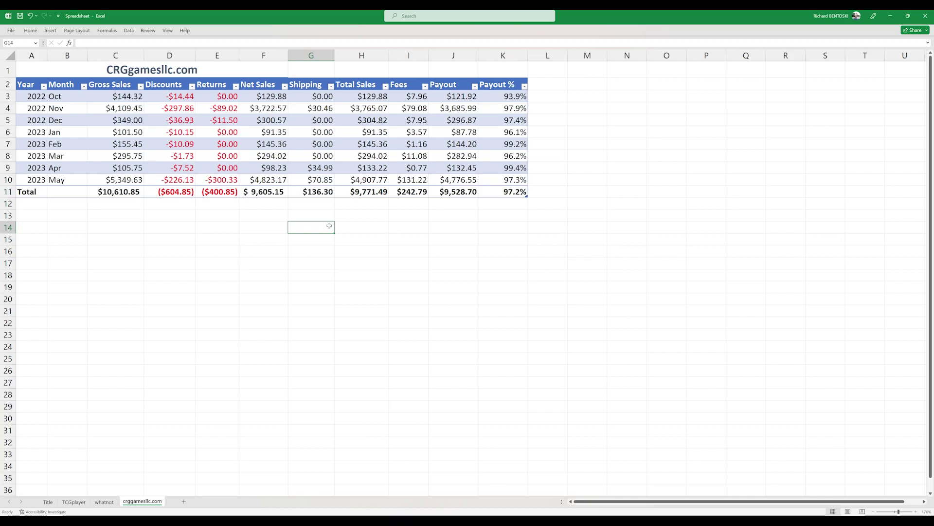
pyautogui.click(323, 243)
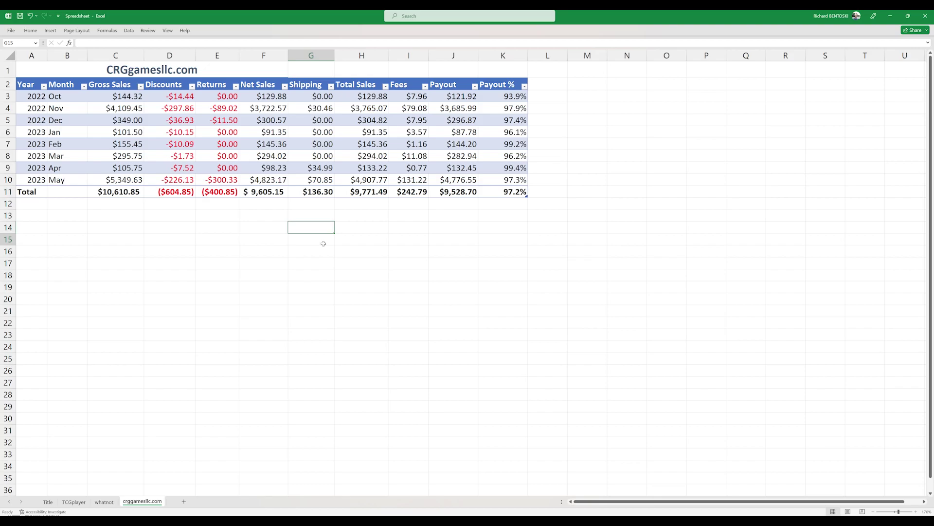
pyautogui.hotkey('ctrl', 'End')
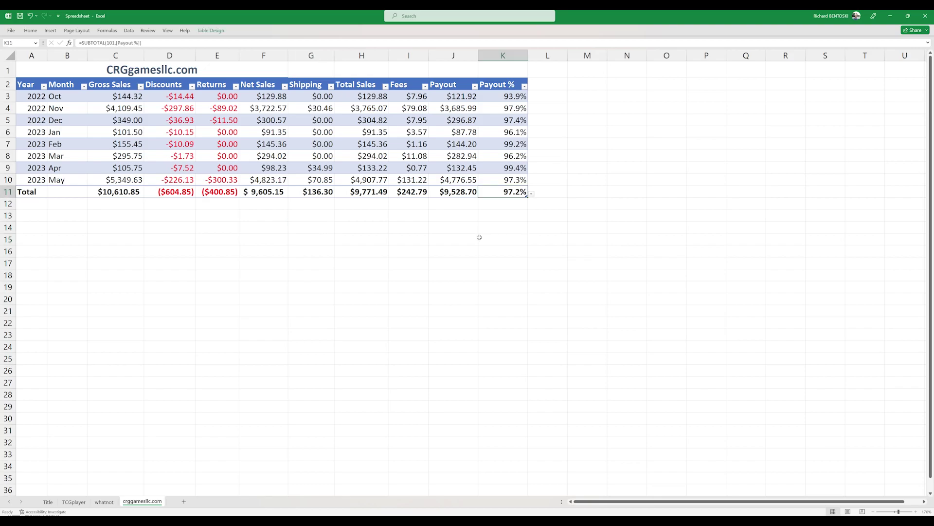
# - Open the TCGplayer sheet and examine the normal selling payout average below the table
pyautogui.hotkey('ctrl', 'pageup')
pyautogui.hotkey('ctrl', 'pageup')
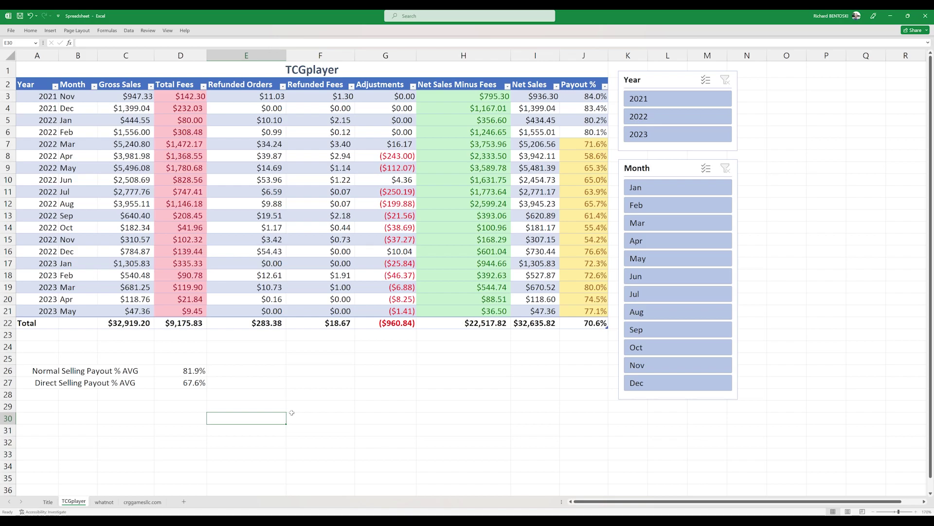
pyautogui.press('Up')
pyautogui.press('Up')
pyautogui.press('Up')
pyautogui.press('Up')
pyautogui.press('Left')
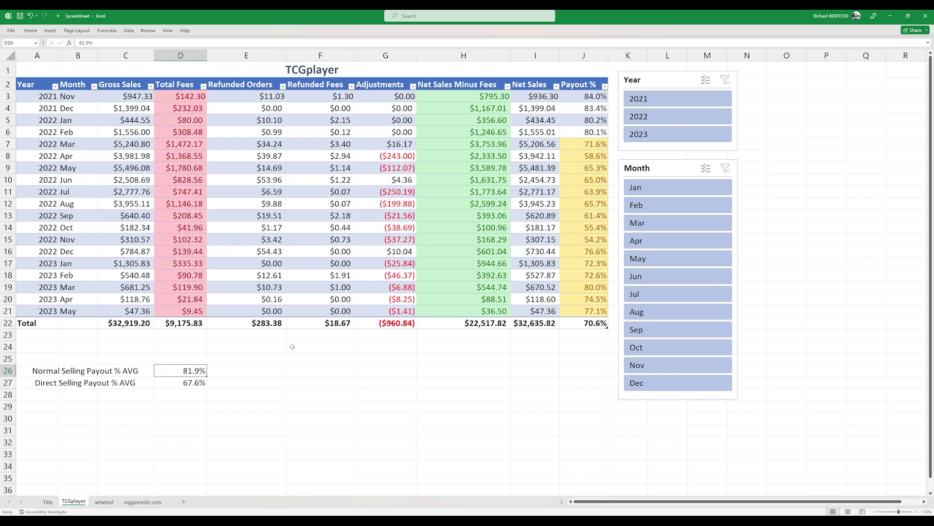
# - Open the whatnot sheet and examine the total payout percentage in its table
pyautogui.hotkey('ctrl', 'pagedown')
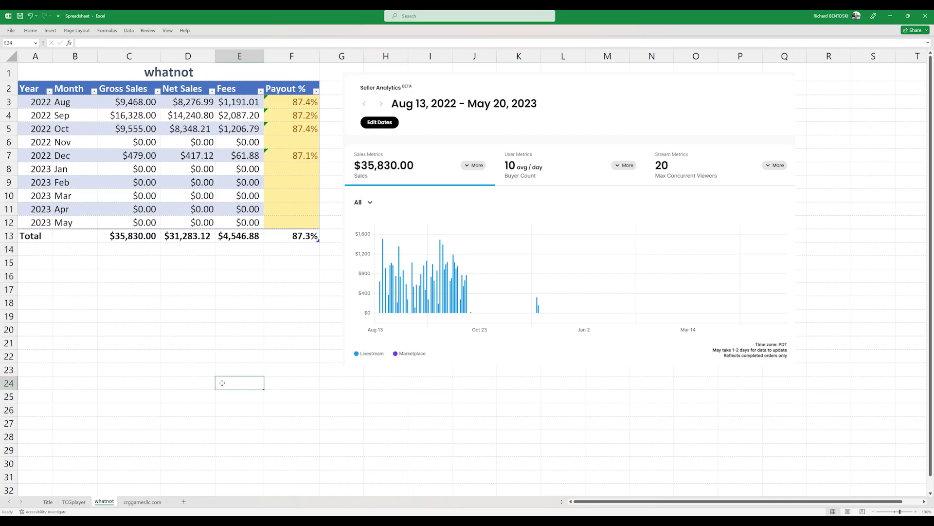
pyautogui.hotkey('ctrl', 'Up')
pyautogui.press('Right')
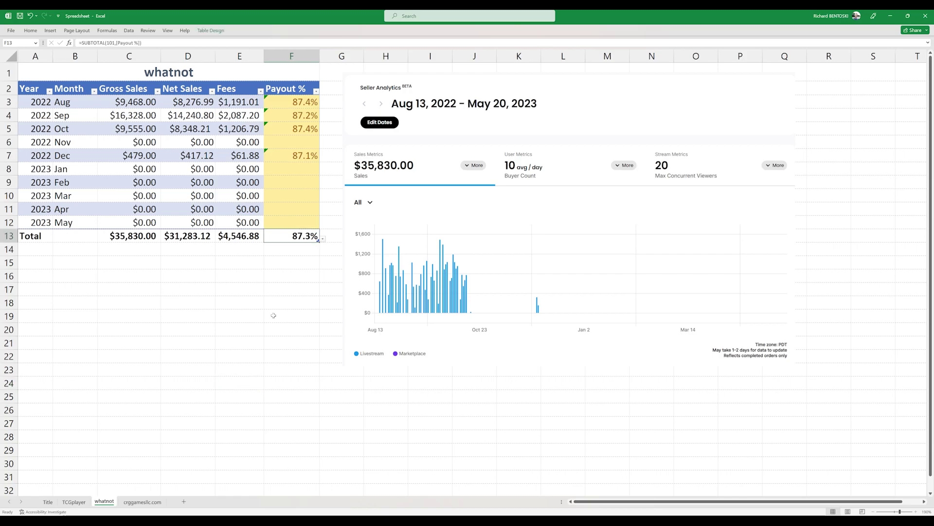
pyautogui.click(134, 252)
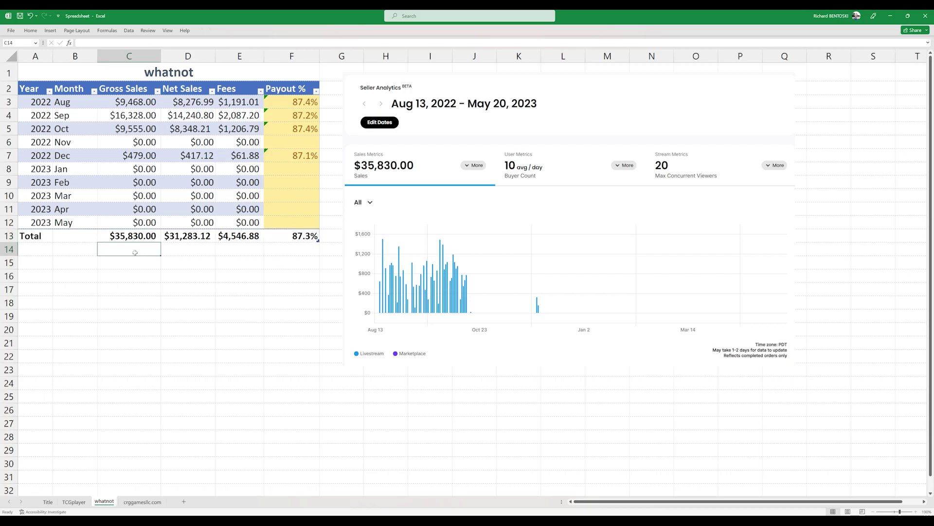
pyautogui.press('Down')
pyautogui.press('Down')
pyautogui.press('Down')
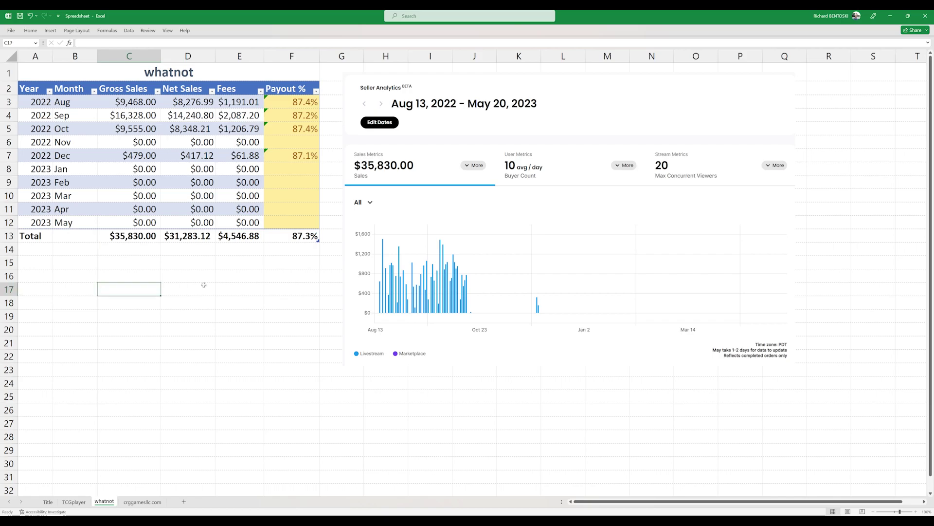
# - Look over the crggamesllc.com payout table again and return to the TCGplayer sheet for comparison
pyautogui.hotkey('ctrl', 'pagedown')
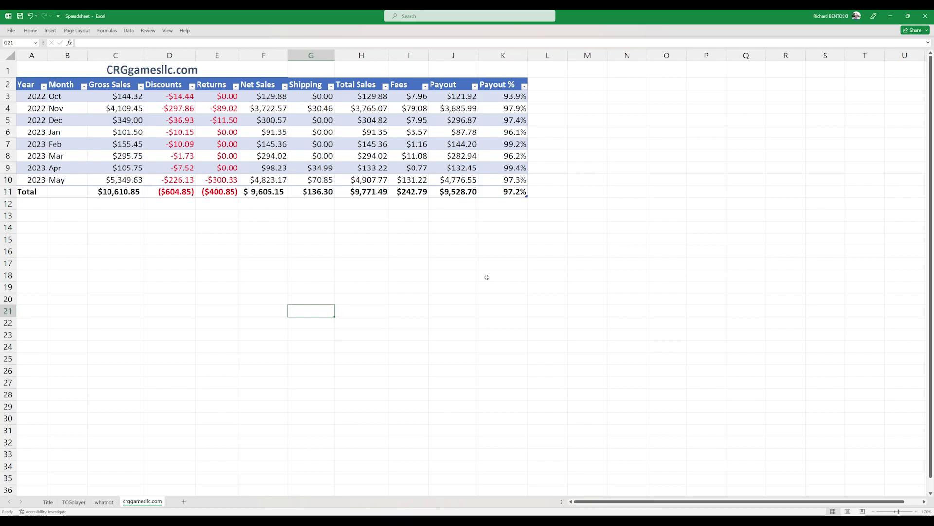
pyautogui.click(482, 240)
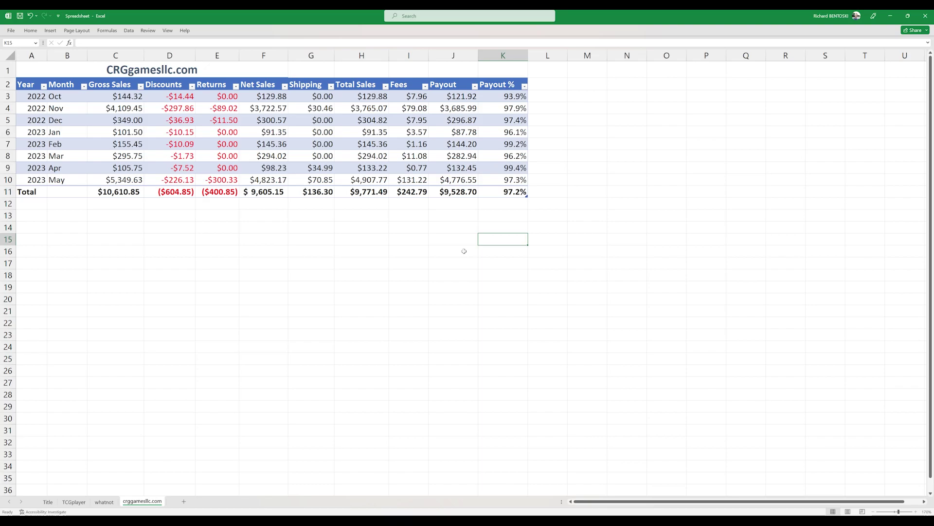
pyautogui.hotkey('ctrl', 'pageup')
pyautogui.hotkey('ctrl', 'pageup')
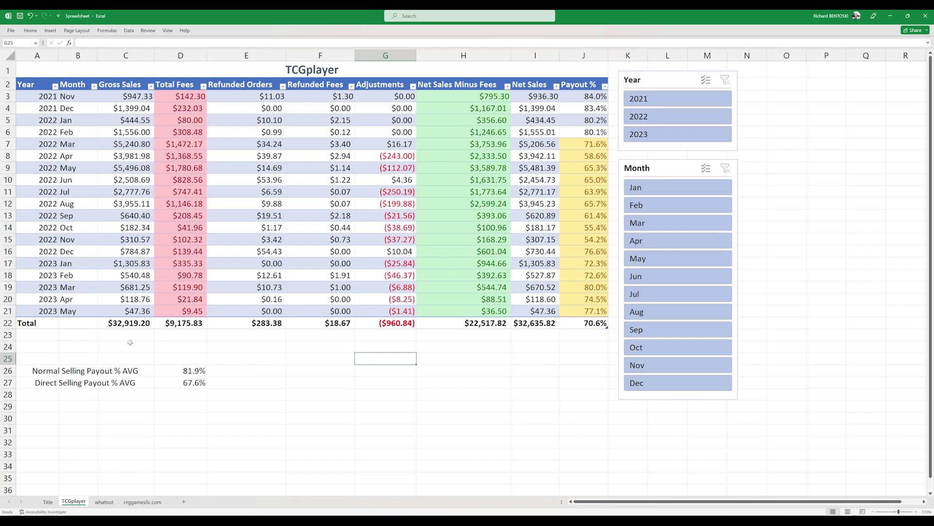
# - View the total gross sales on the whatnot sheet, then the December 2022 to April 2023 gross sales on crggamesllc.com
pyautogui.hotkey('ctrl', 'pagedown')
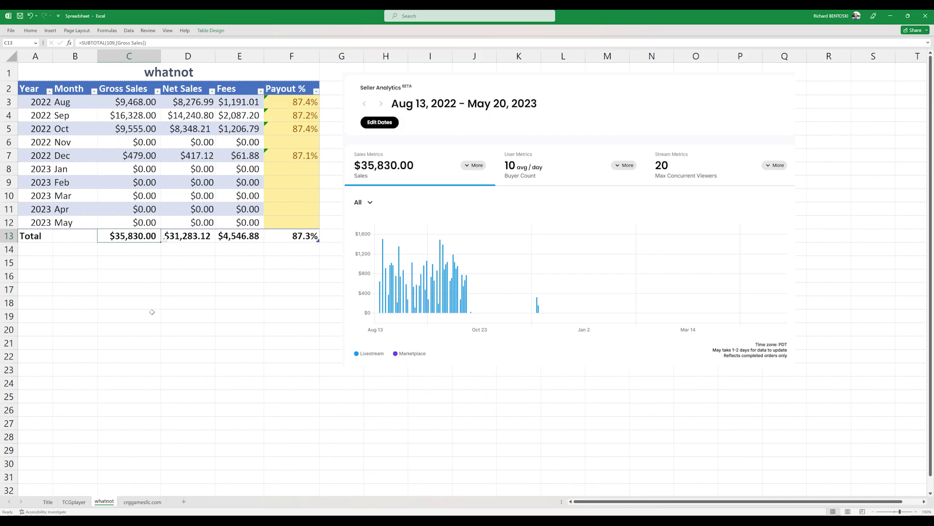
pyautogui.hotkey('ctrl', 'pagedown')
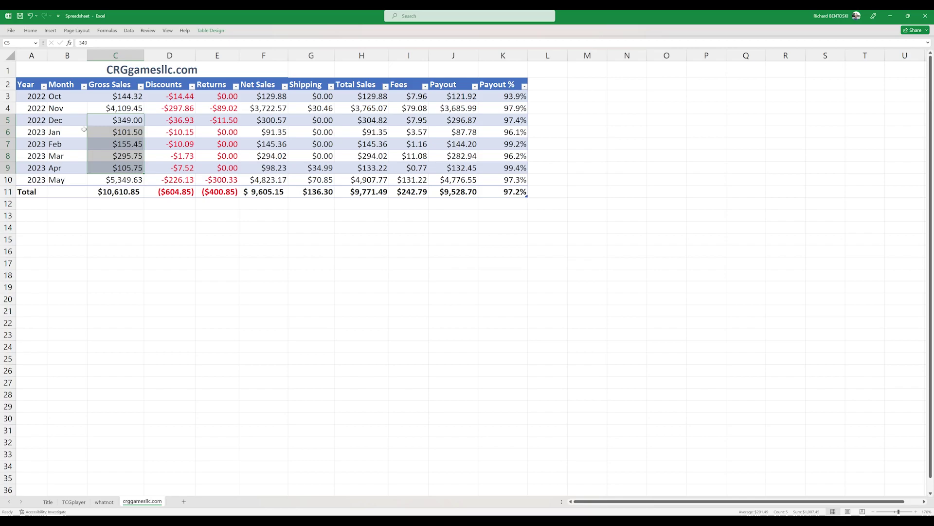
pyautogui.click(117, 271)
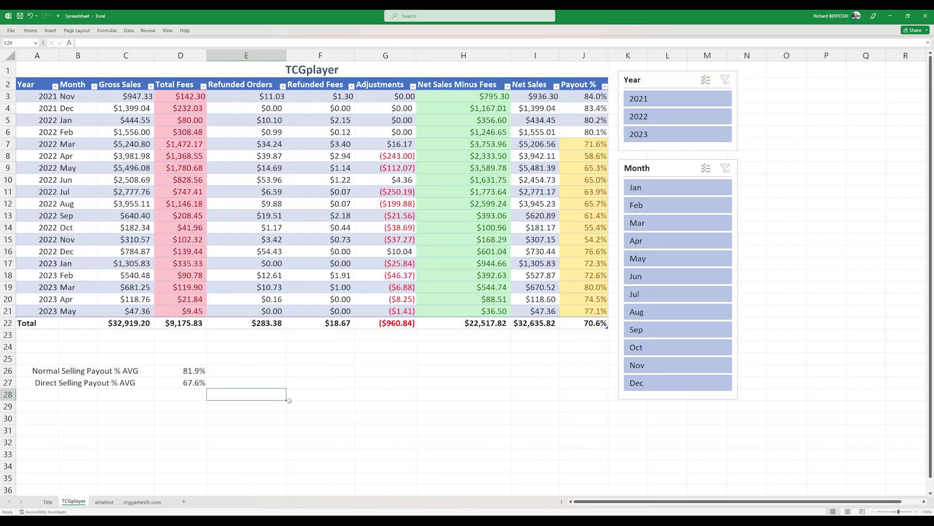
# - Move from the TCGplayer payout averages back to the monthly sales table on the crggamesllc.com sheet
pyautogui.click(289, 401)
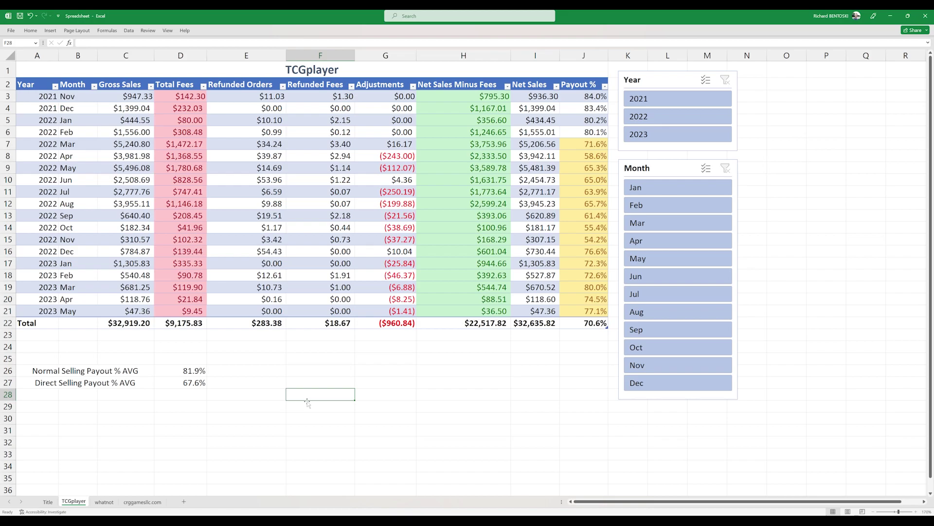
pyautogui.hotkey('ctrl', 'pagedown')
pyautogui.hotkey('ctrl', 'pagedown')
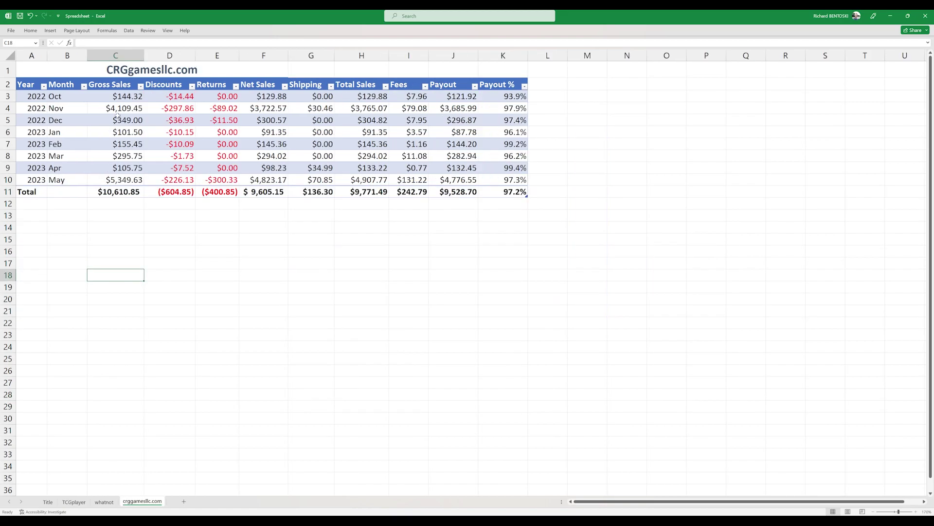